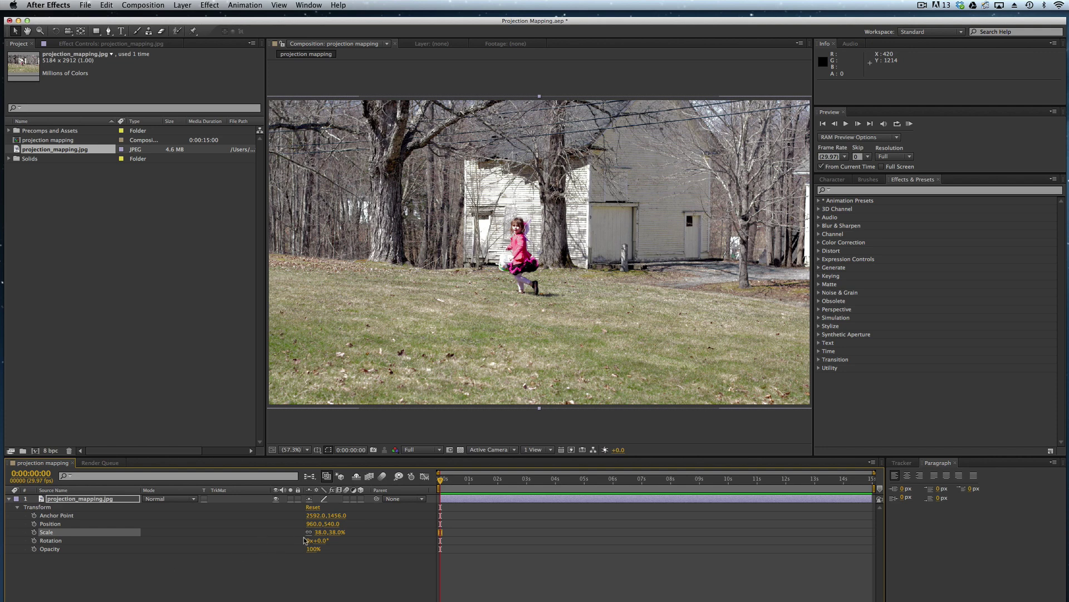
Scale the photo up to 68%, then back down to 37%
drag(320, 535, 343, 532)
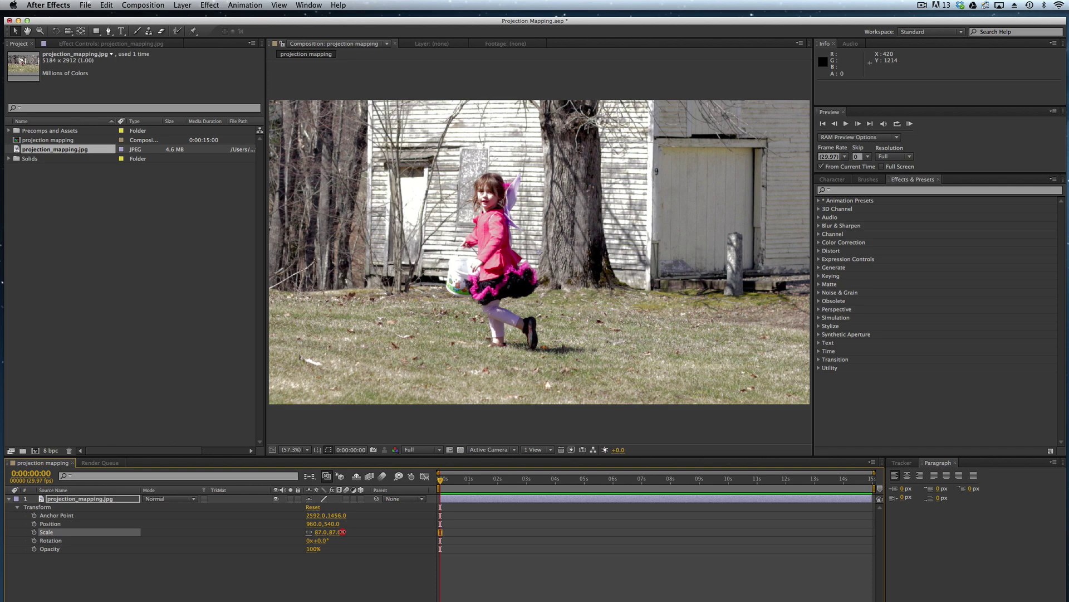
drag(342, 531, 319, 532)
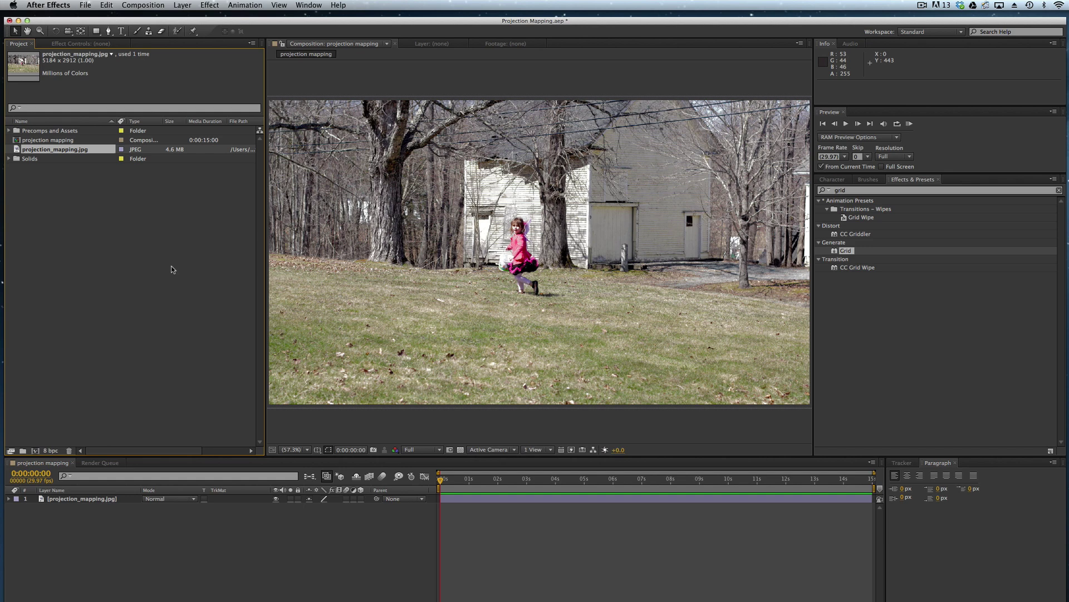
With the photo layer selected, create a new white solid named 'background' above it
click(396, 293)
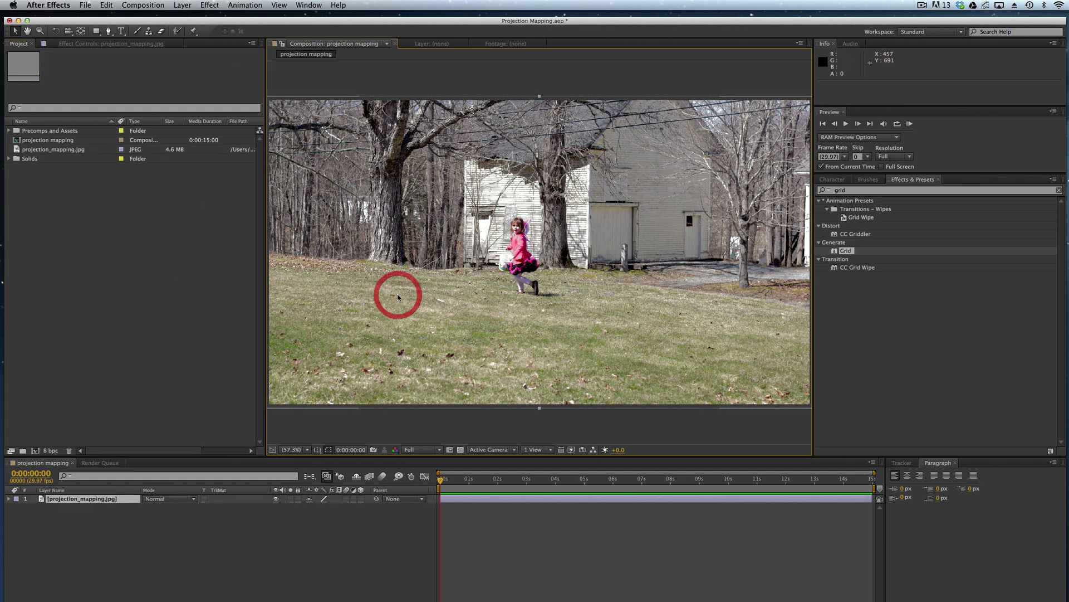
click(184, 5)
mouse_move(192, 17)
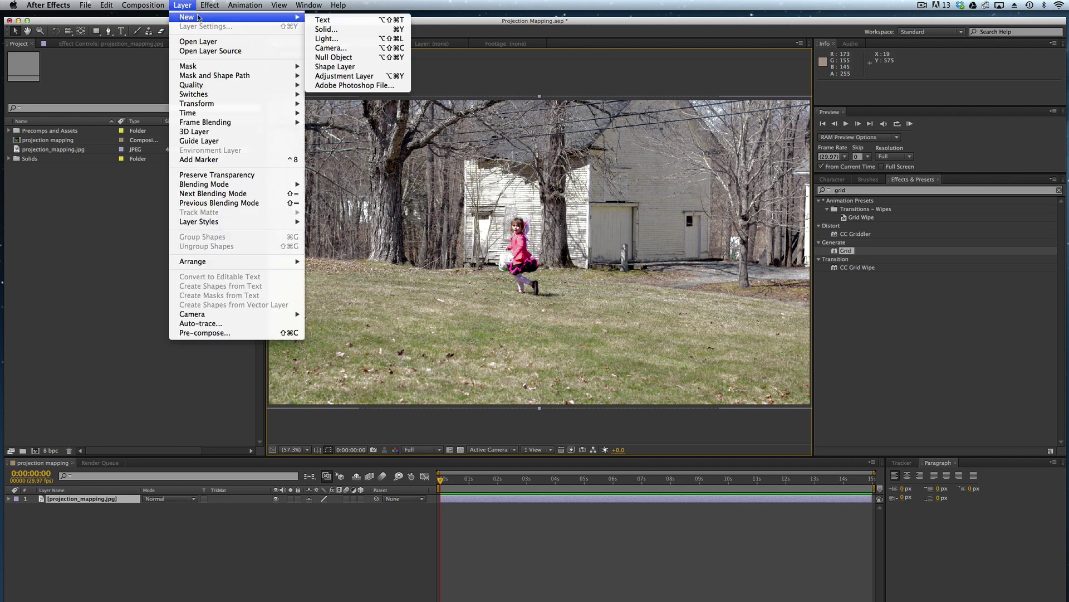
click(341, 31)
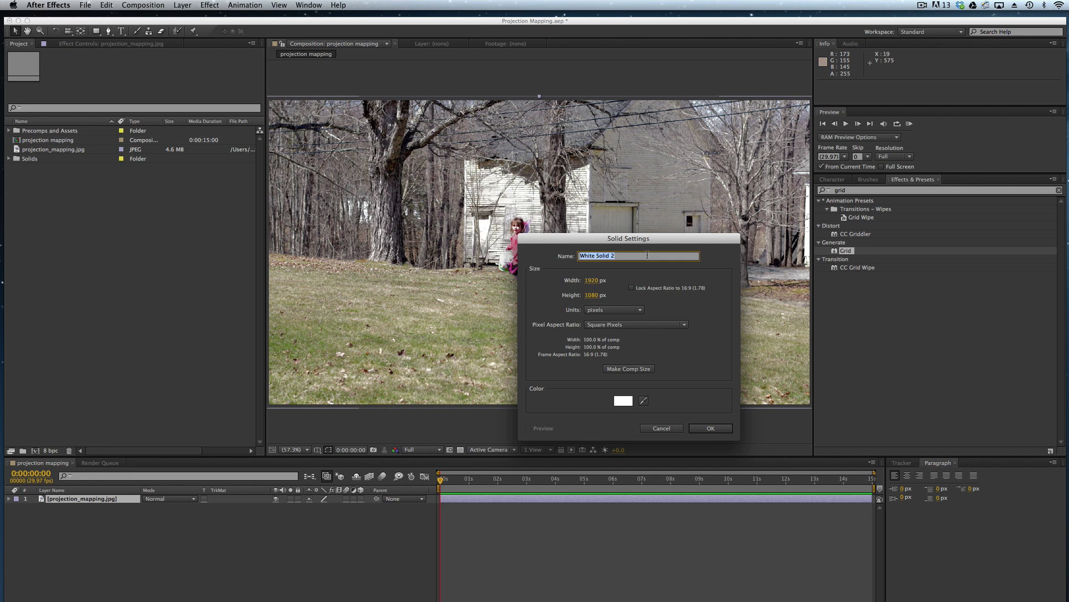
text(backgroun)
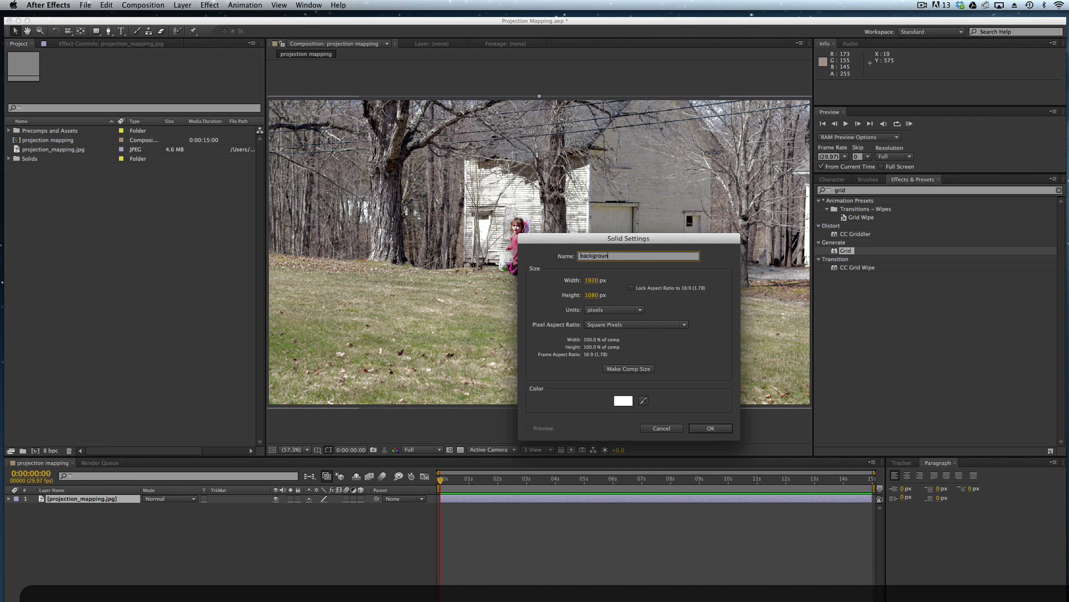
text(d)
key(Return)
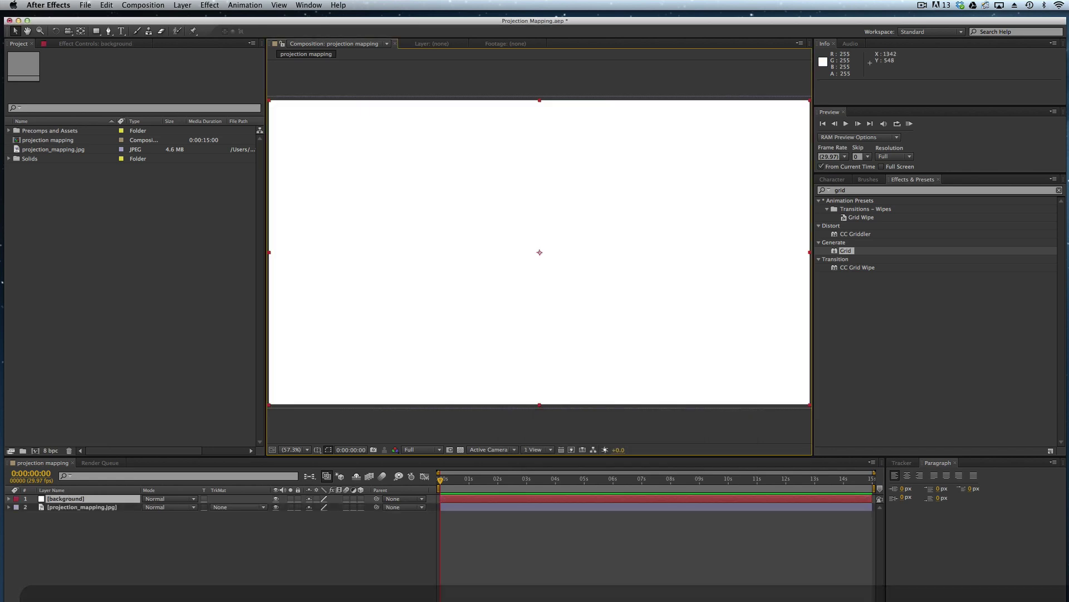
Create another solid named 'grass' and turn on its 3D Layer switch
click(183, 4)
mouse_move(213, 18)
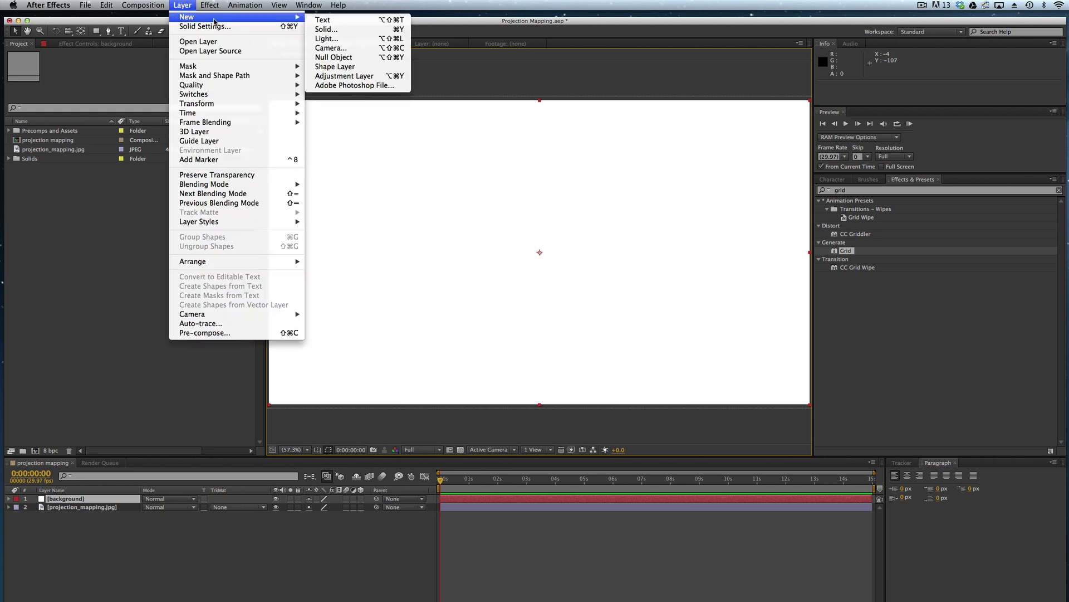
click(322, 31)
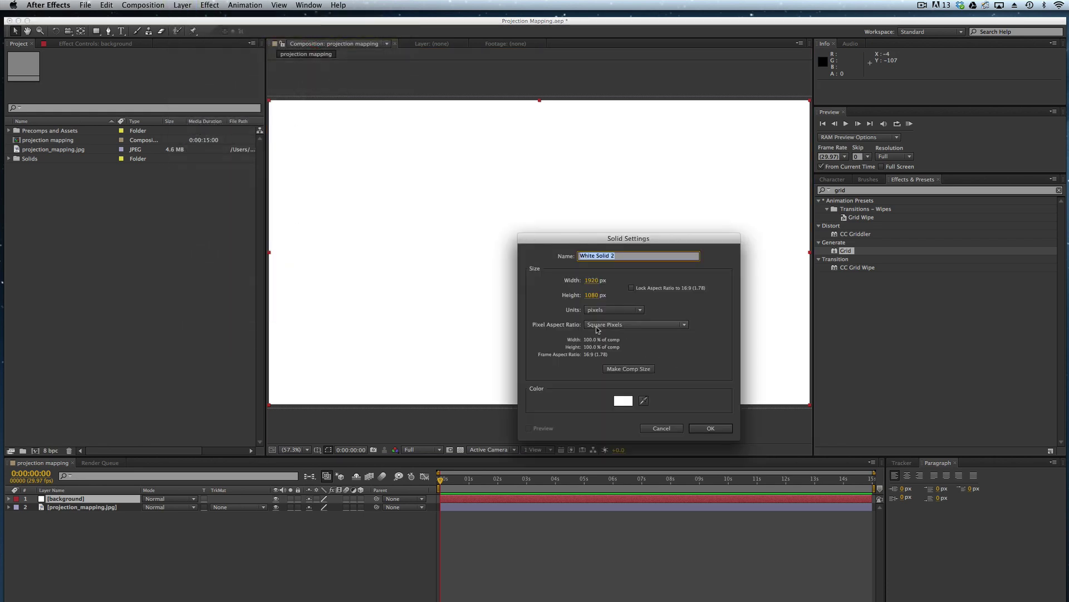
text(grass)
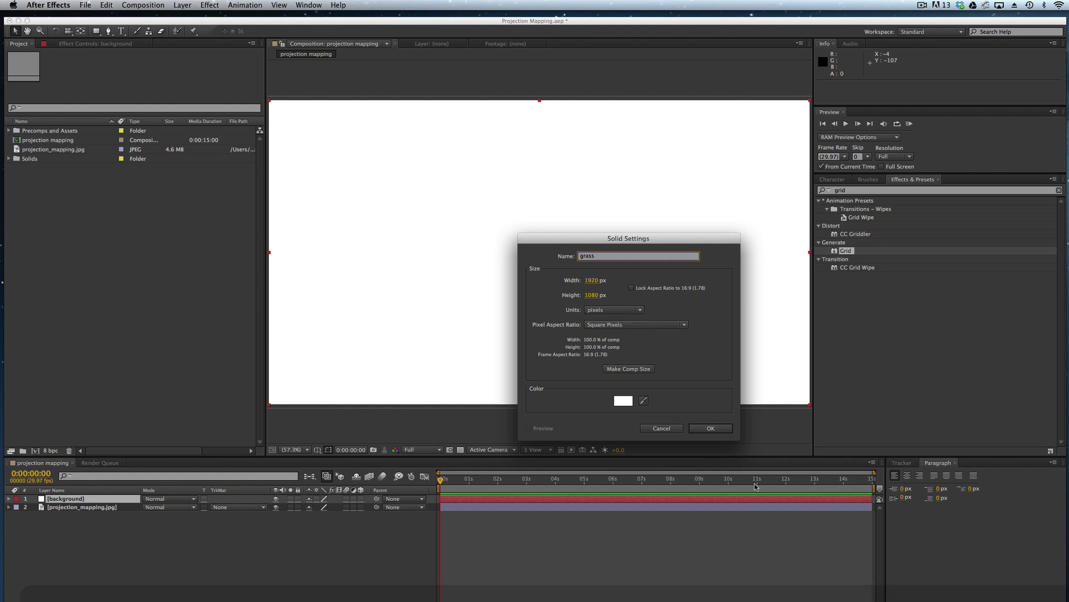
click(711, 428)
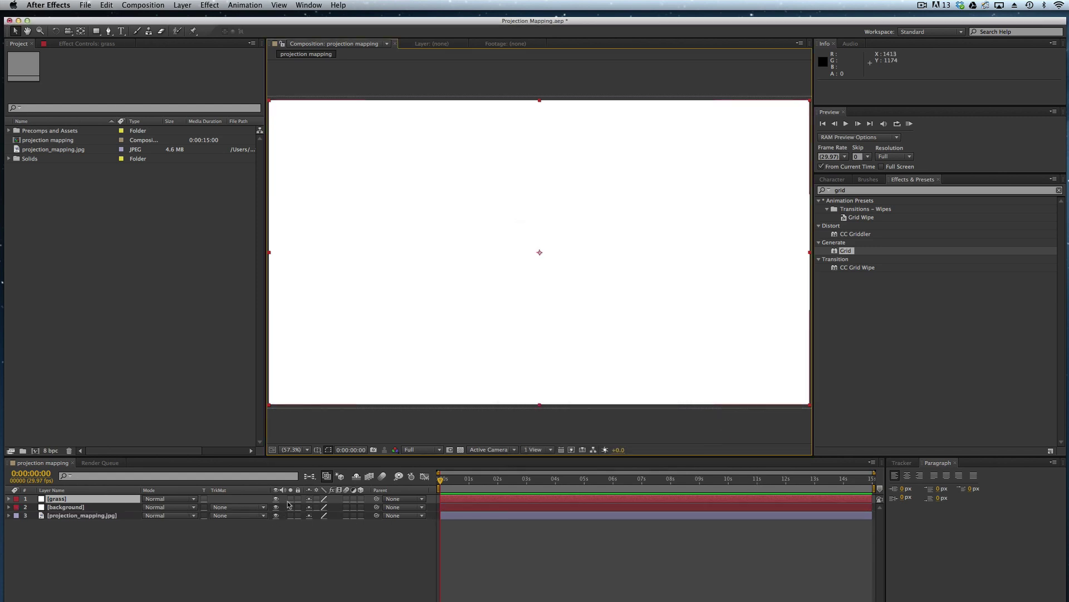
click(361, 498)
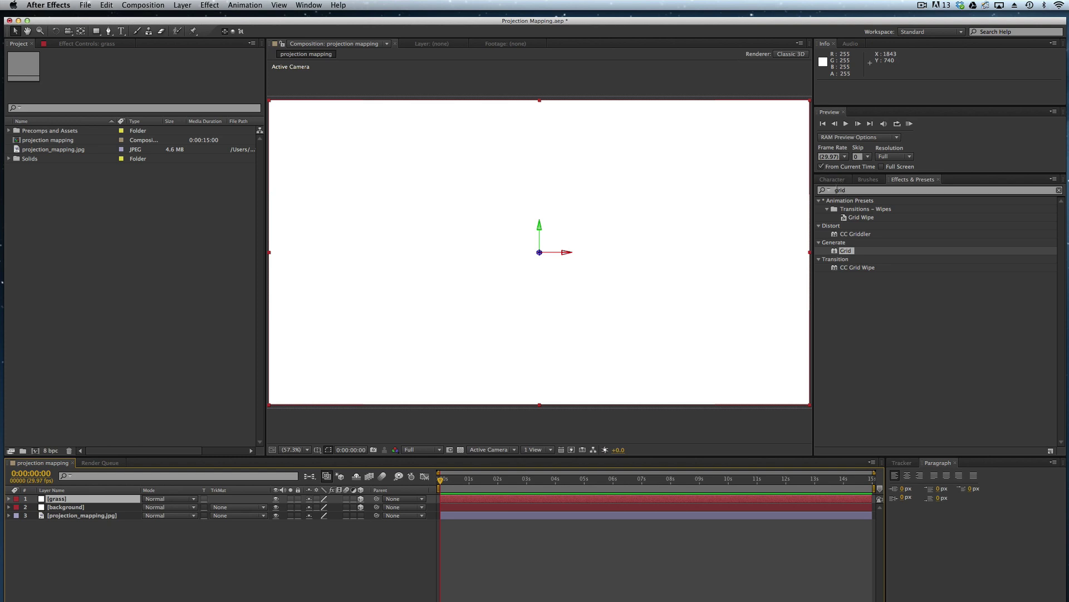
Apply the Grid effect to the grass and background solids, then reselect grass
drag(836, 249, 776, 255)
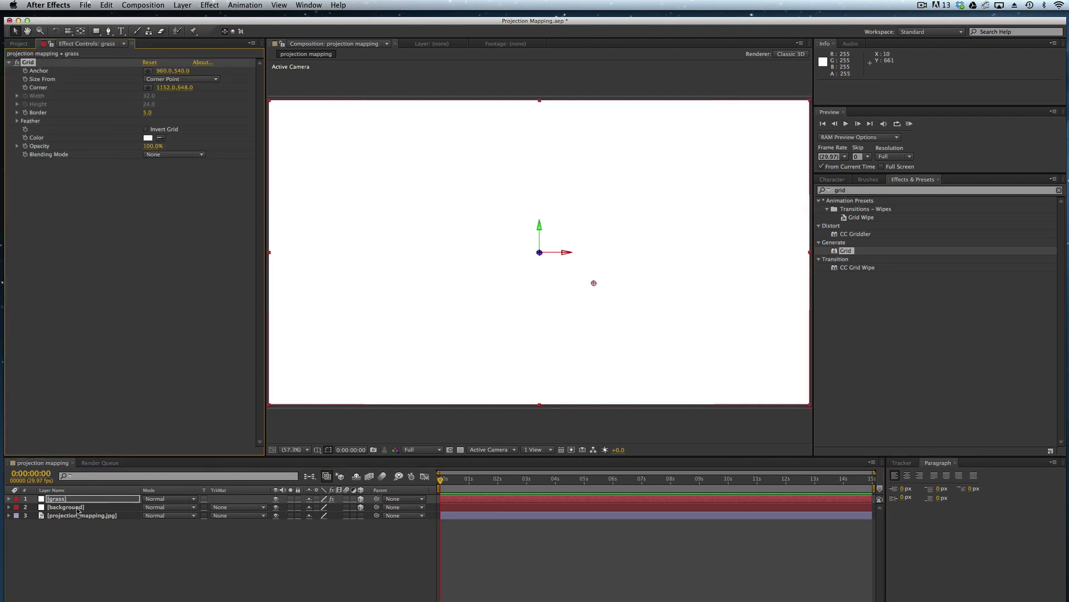
click(276, 498)
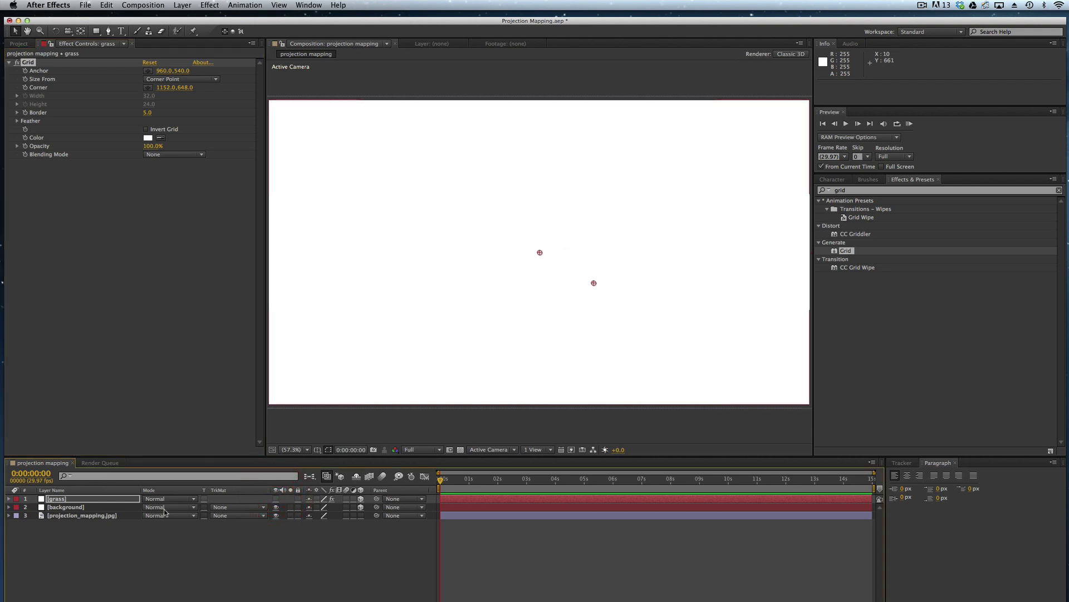
click(66, 507)
drag(845, 251, 568, 260)
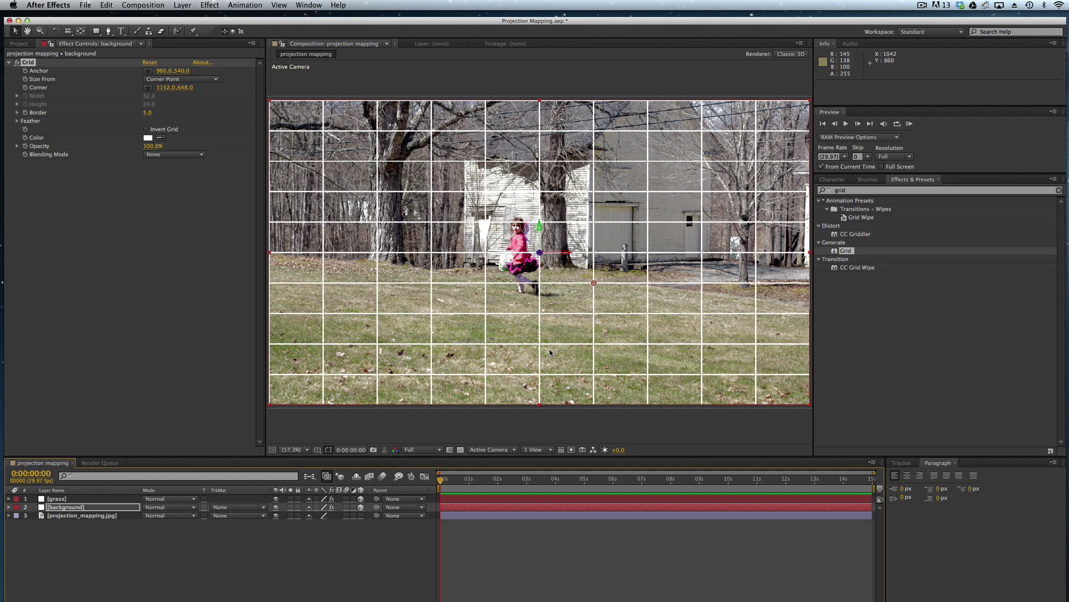
click(83, 498)
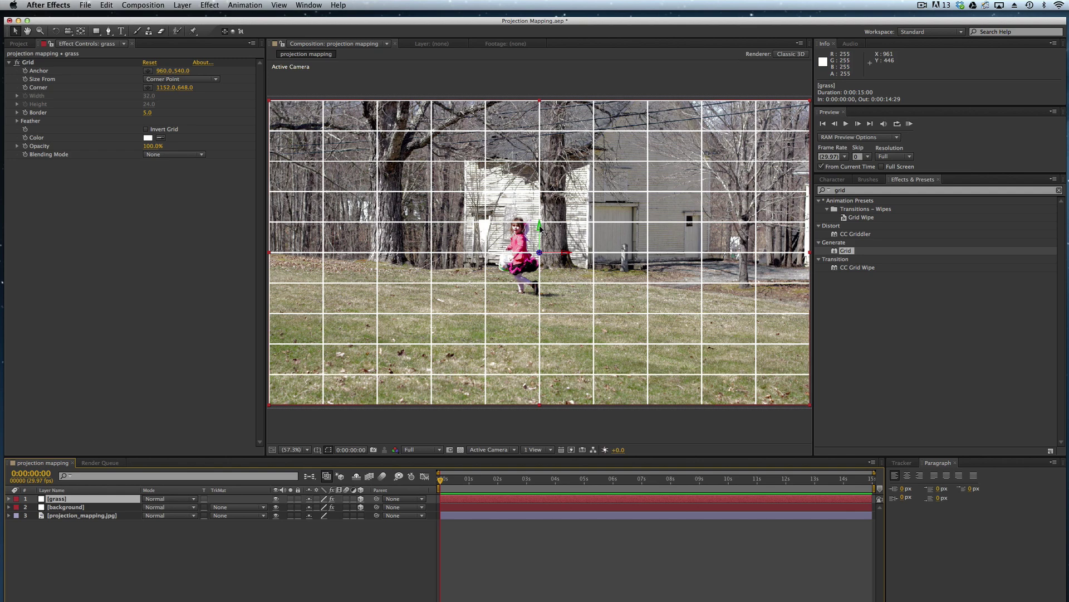
Drag the grass grid lower in the frame and switch the viewer to Custom View 1
drag(542, 228, 545, 323)
click(536, 449)
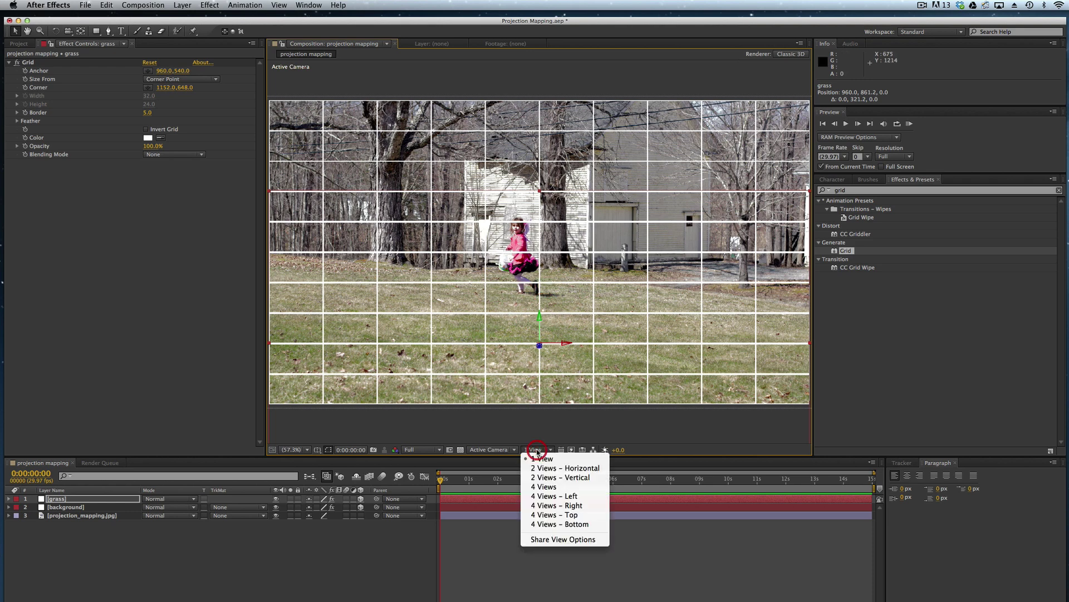
click(504, 449)
click(505, 449)
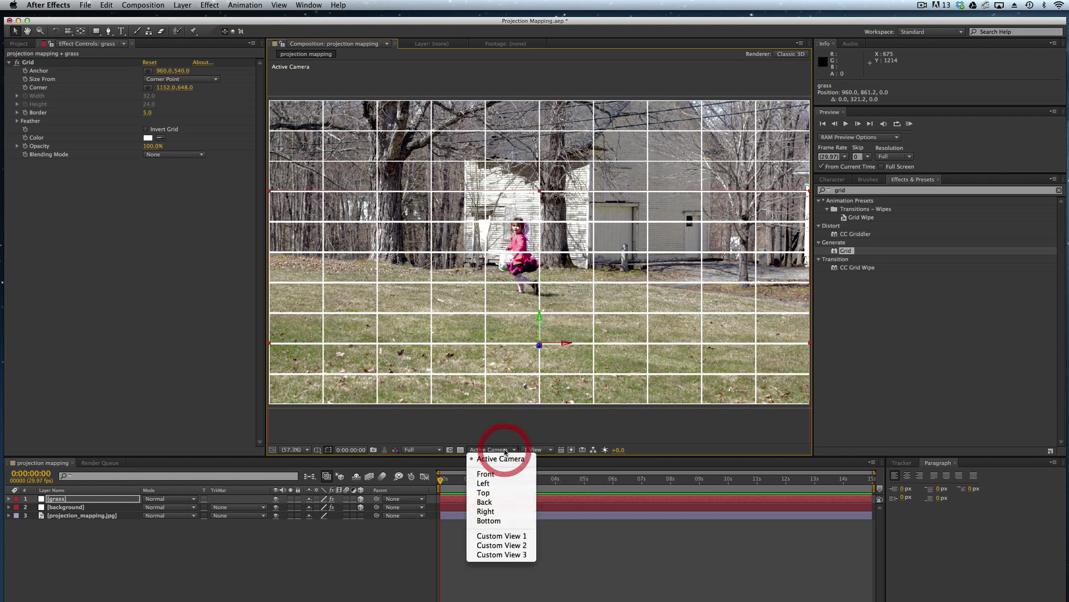
click(510, 536)
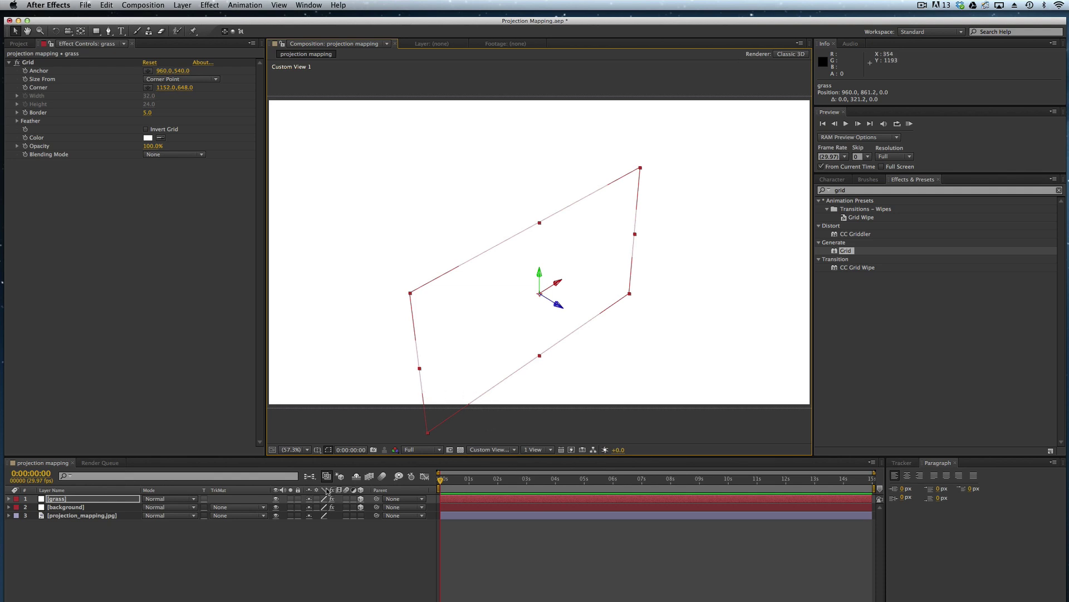
Tilt grass to -68° X Rotation, move it to 960, 950.7, -221.5, and return to Active Camera
click(9, 500)
click(9, 499)
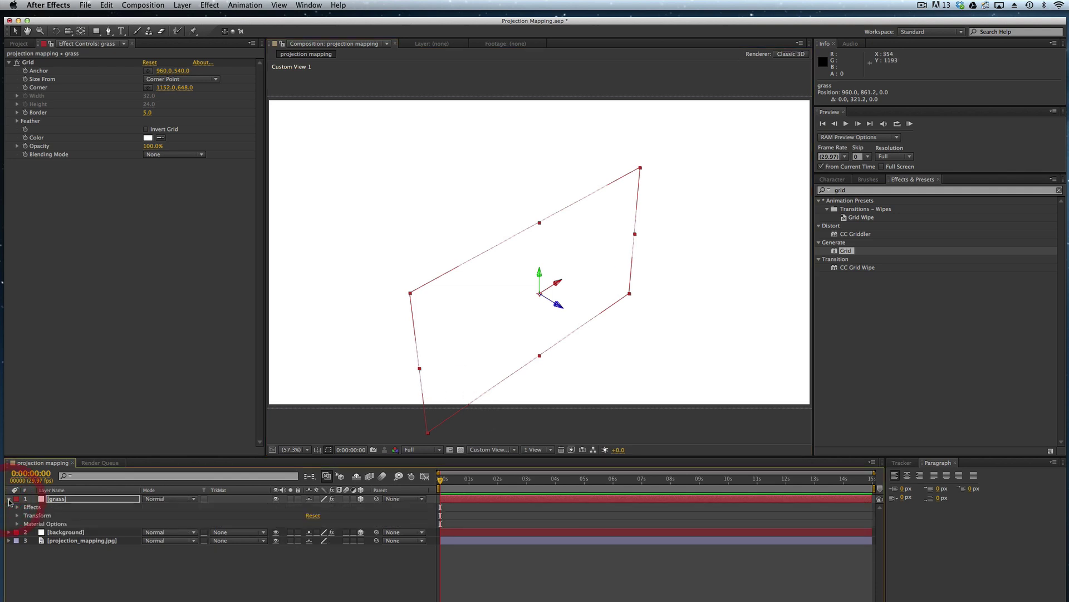
click(17, 515)
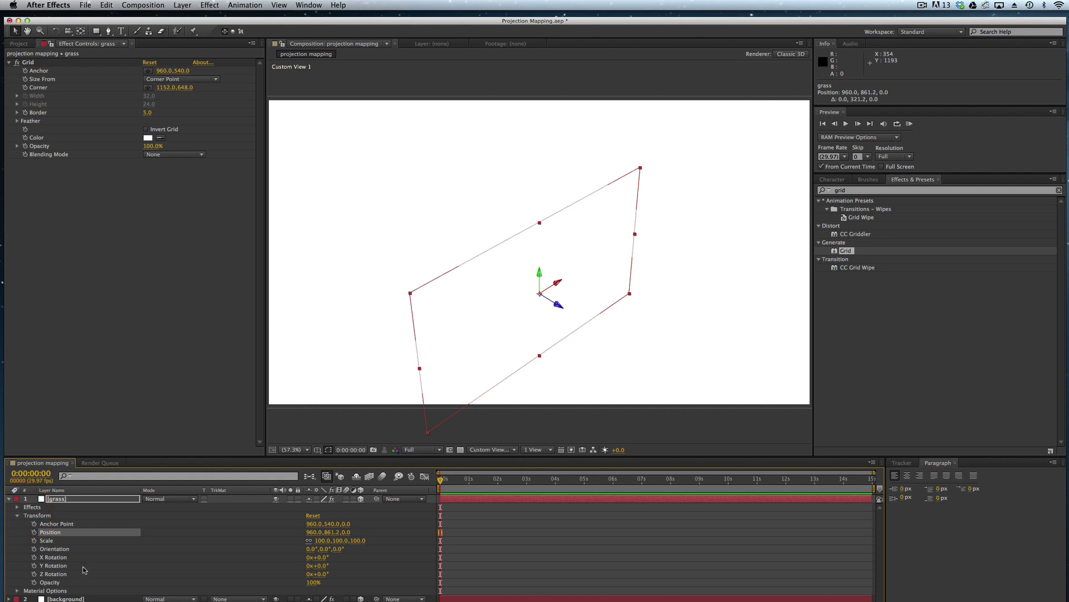
drag(319, 557, 288, 556)
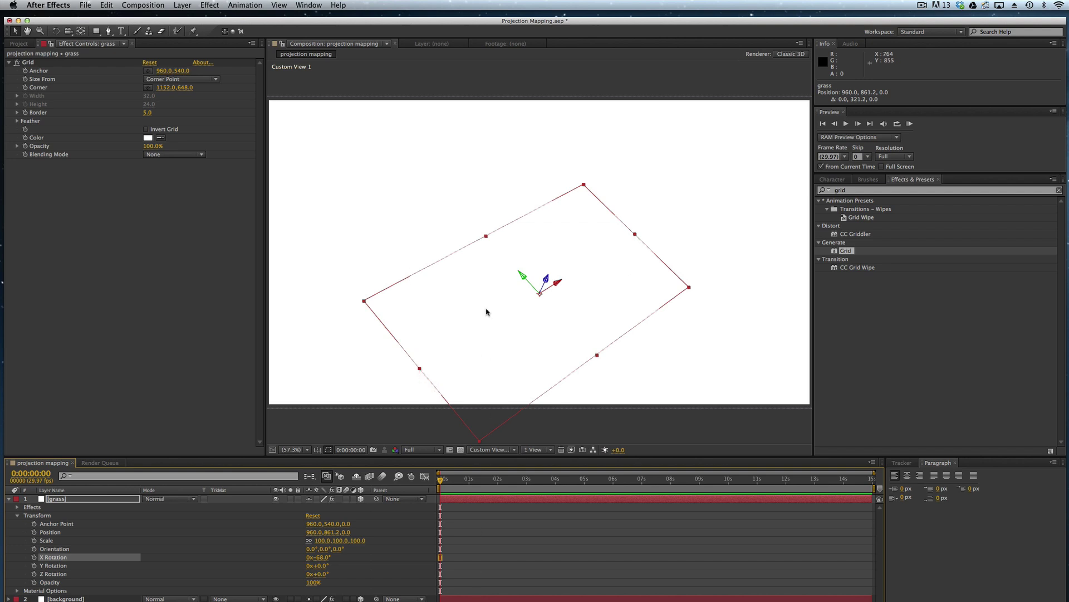
click(522, 275)
drag(523, 276, 563, 333)
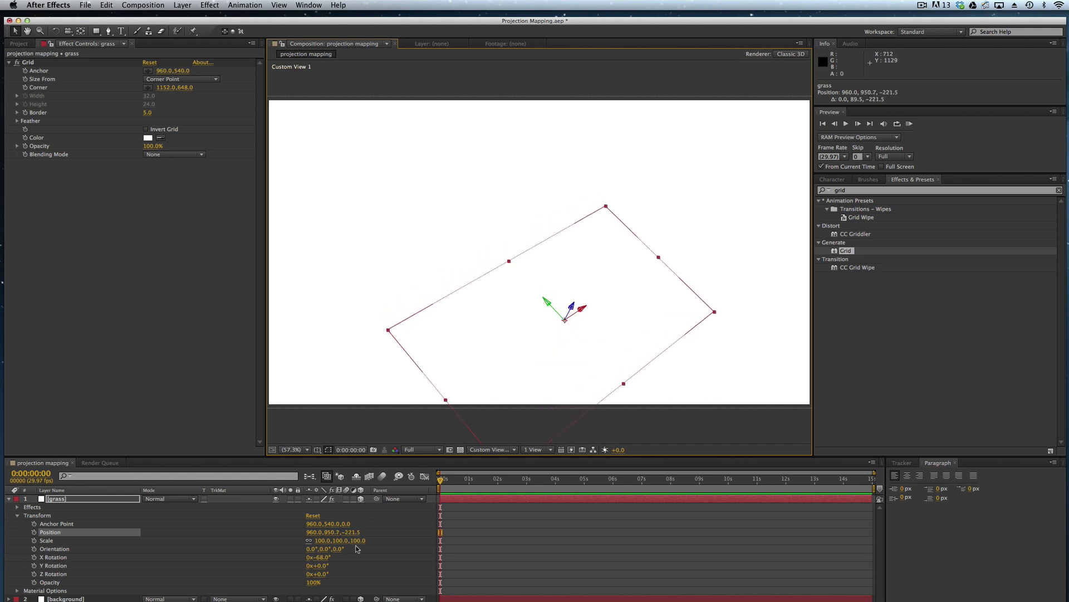
click(502, 449)
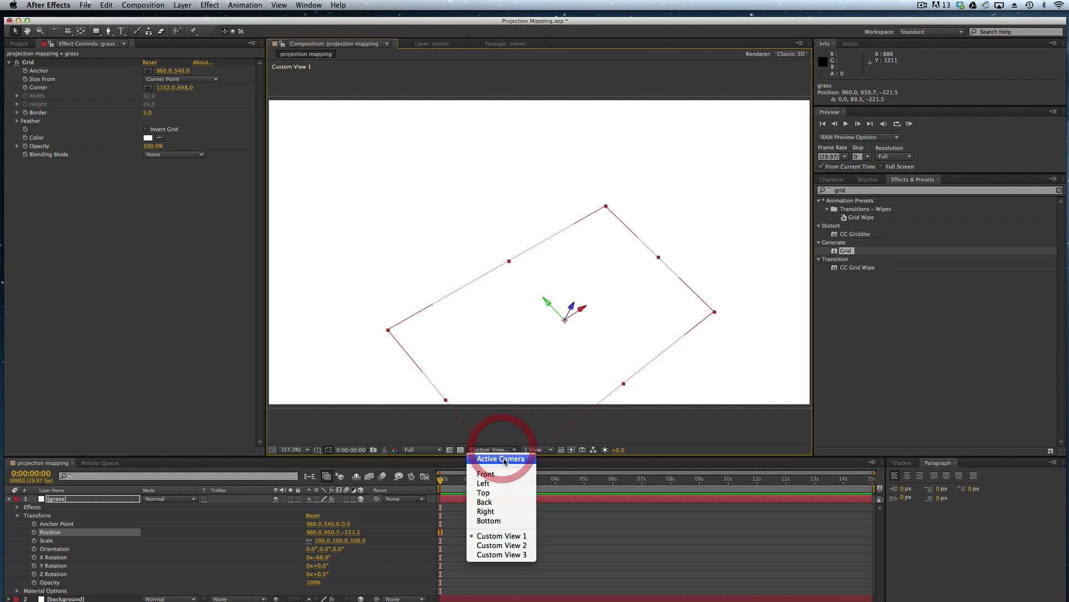
click(500, 455)
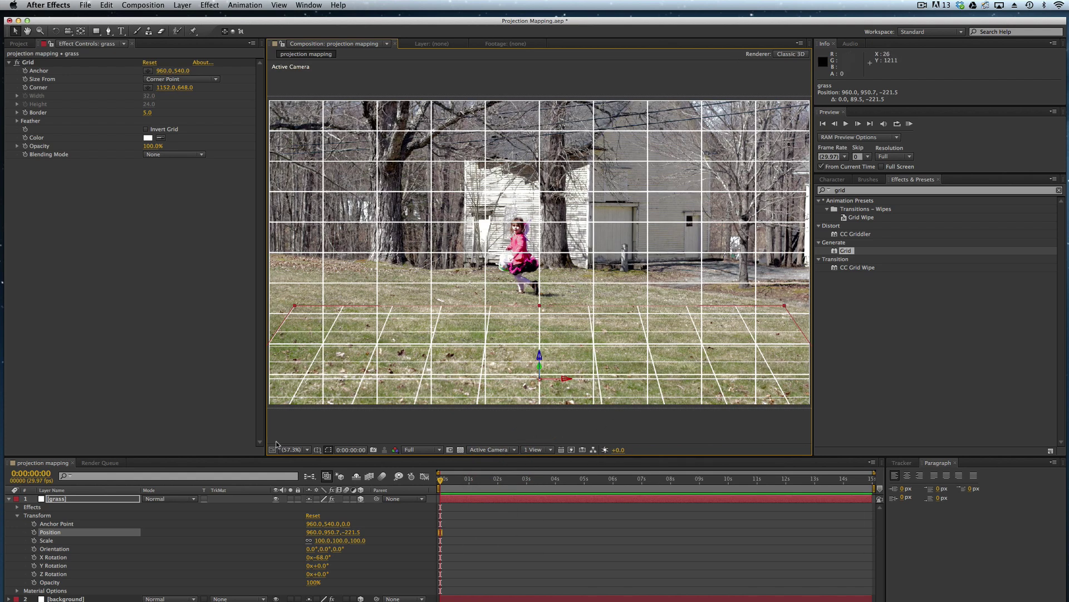
Zoom the viewer to 33.3%, raise the grass layer, and stretch it to 128.3% width
click(308, 449)
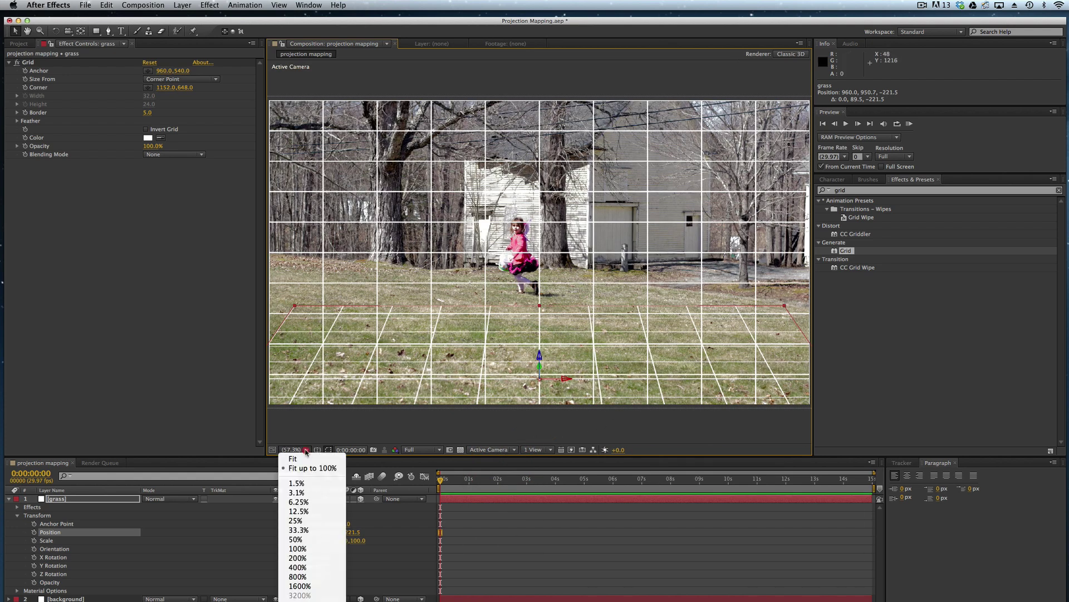
click(298, 529)
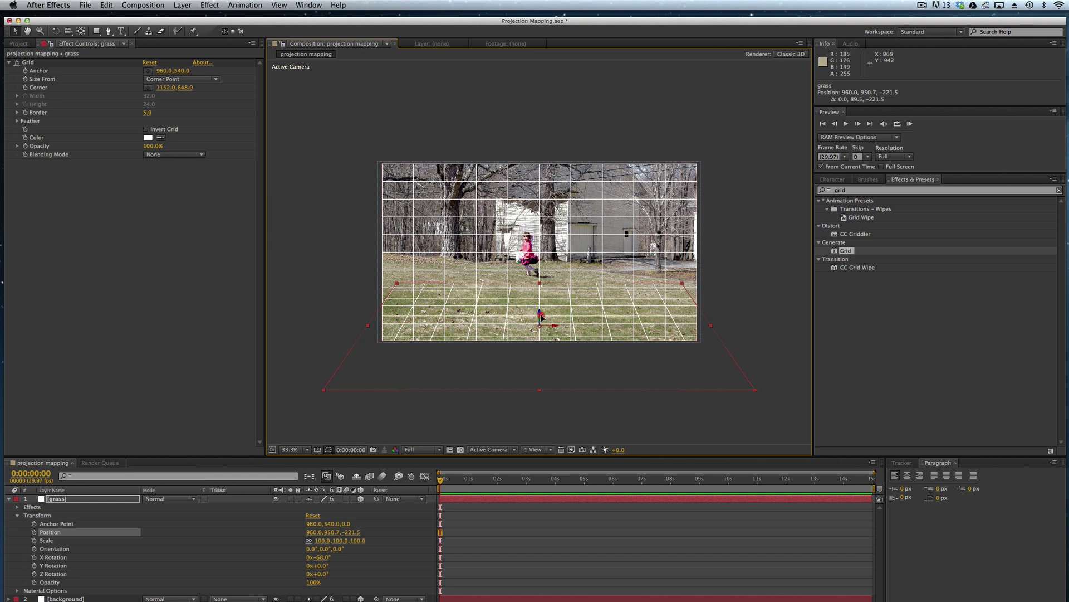
drag(541, 314, 542, 310)
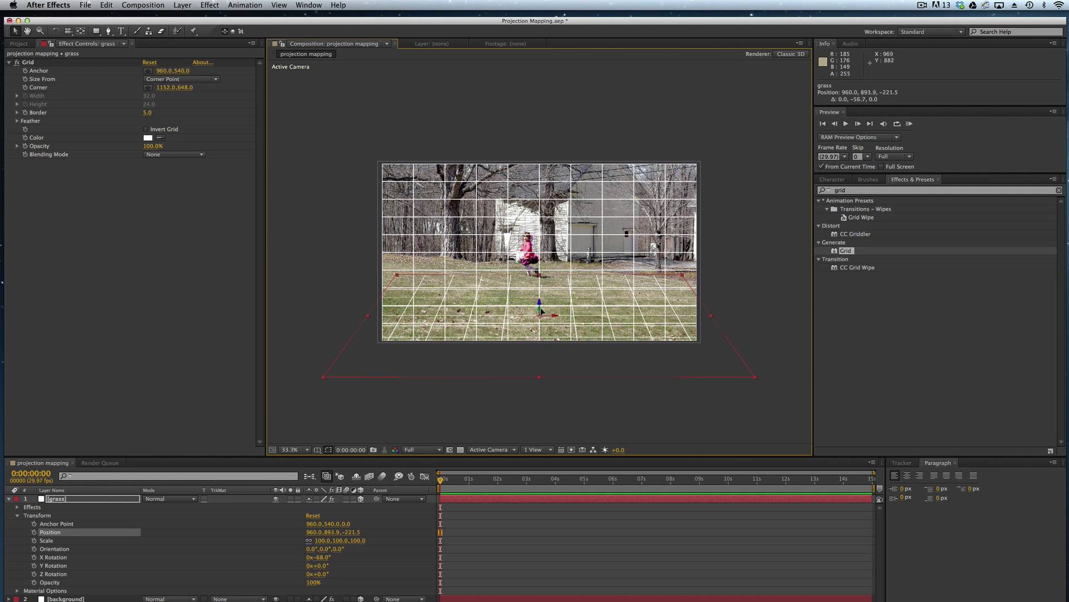
drag(542, 310, 541, 310)
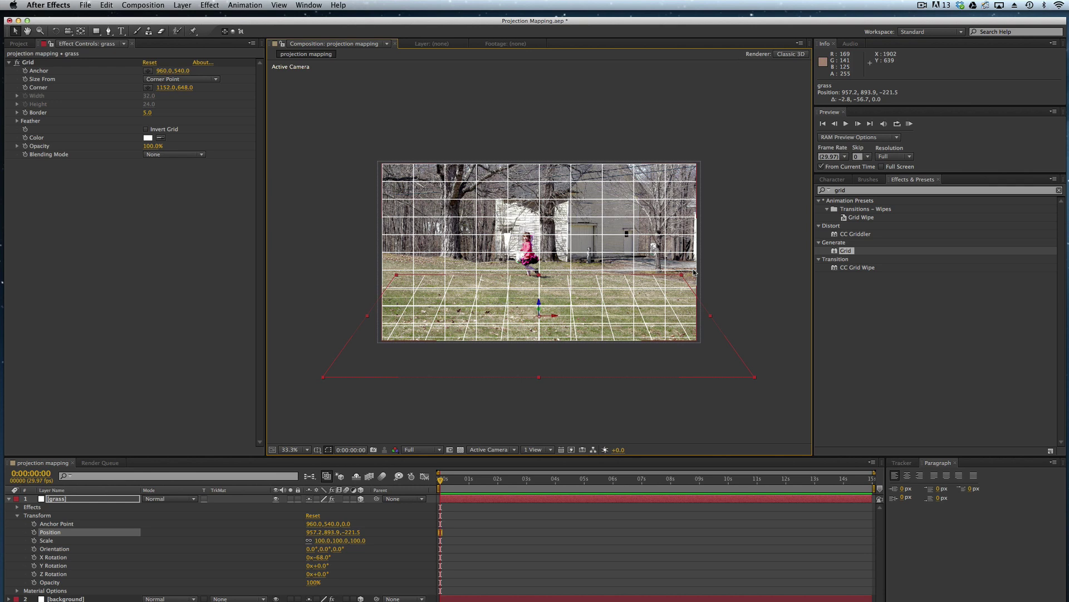
drag(713, 319, 760, 313)
Enlarge the background solid to about 112% wide by 114% tall
click(621, 221)
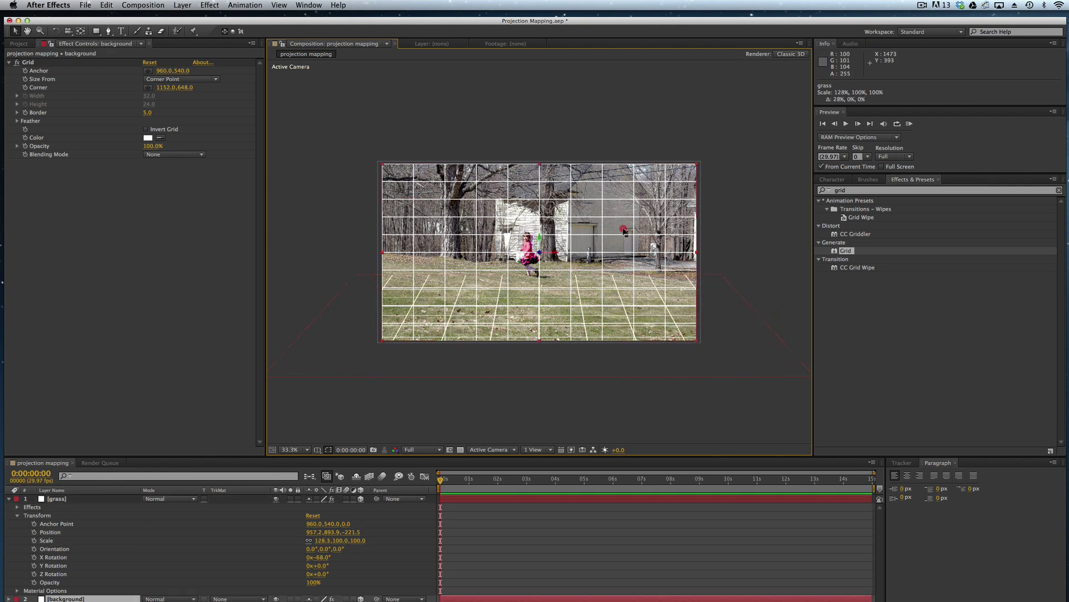
drag(697, 252, 717, 253)
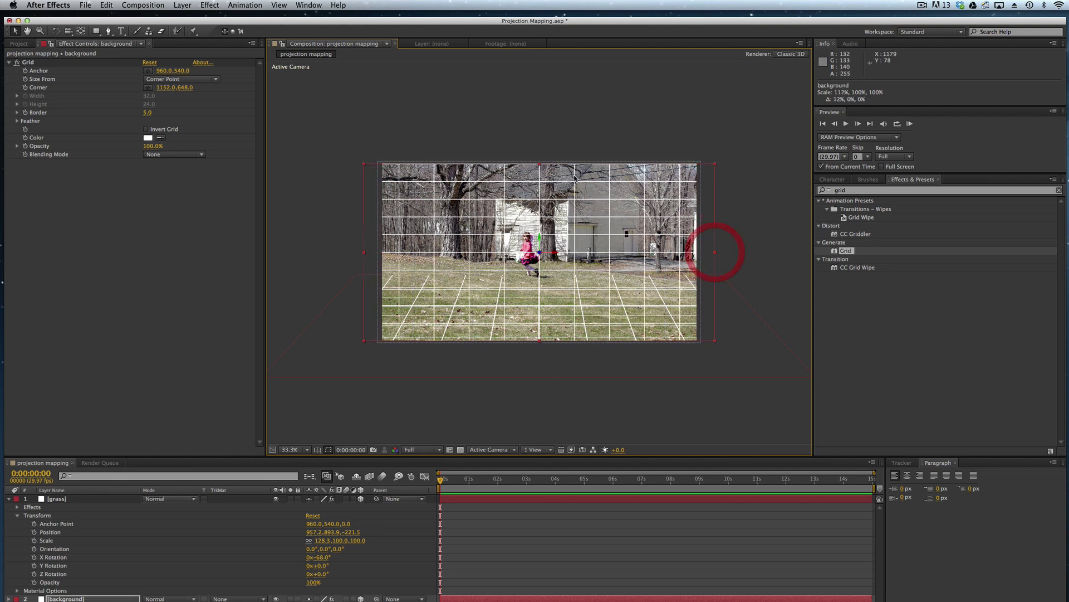
drag(539, 163, 539, 151)
key(space)
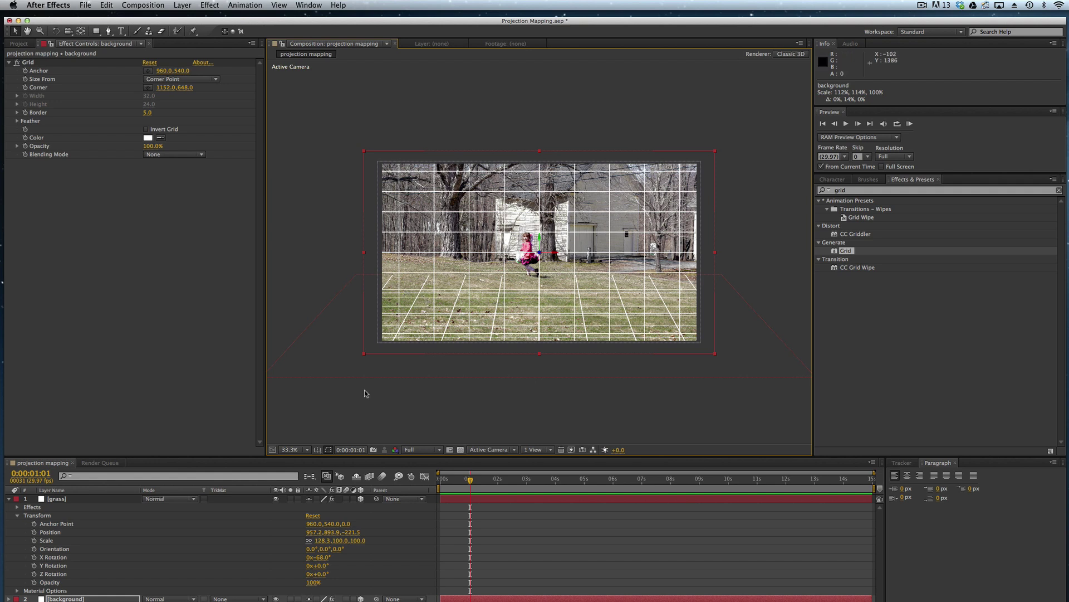
Add a camera with the 50mm preset and move its layer bar to start at 0
click(8, 499)
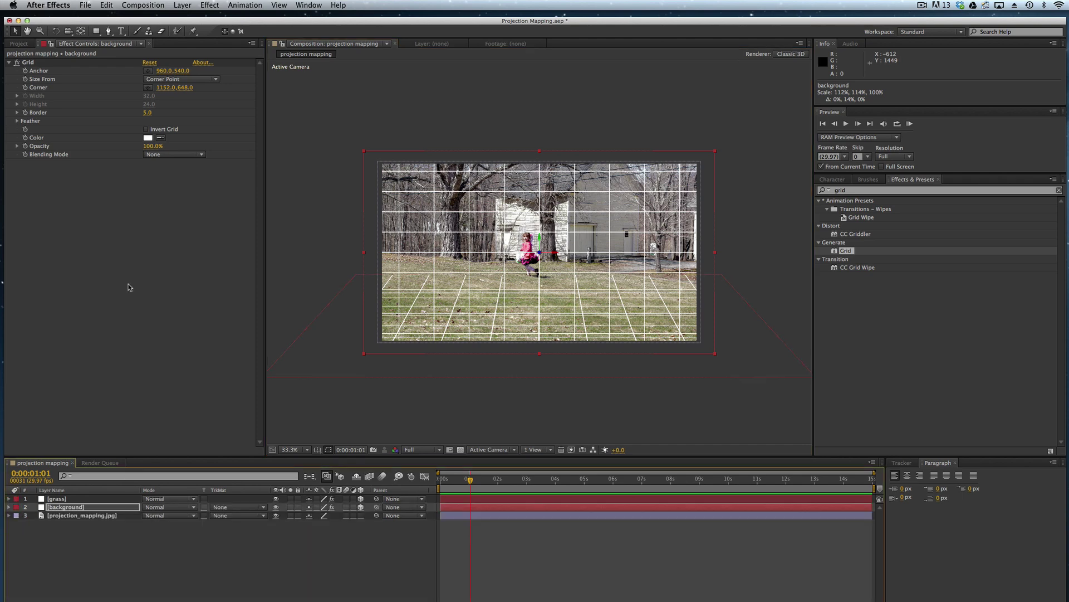
click(181, 5)
mouse_move(191, 17)
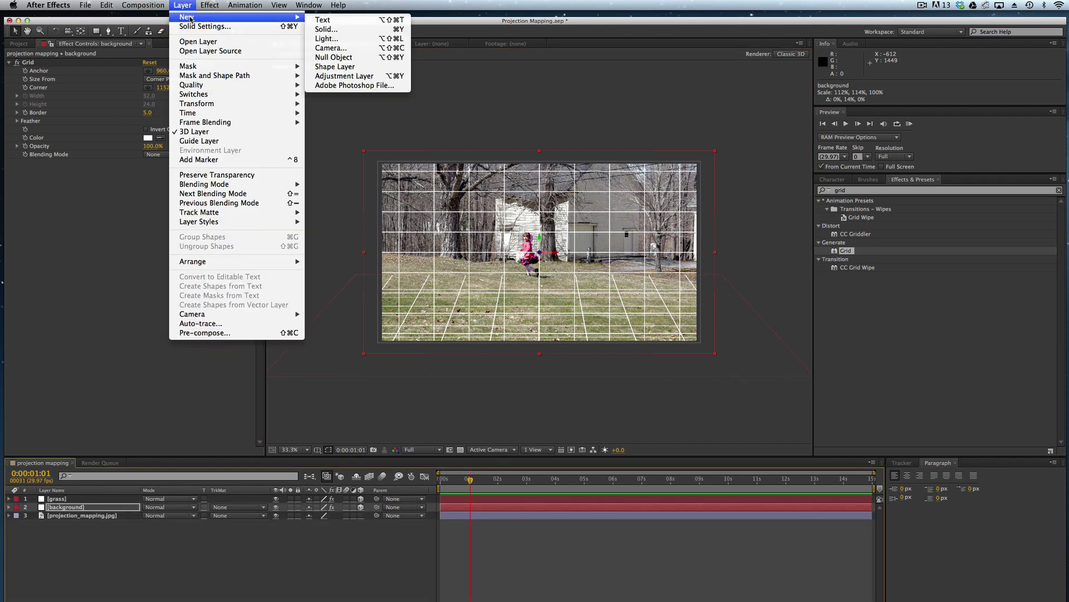
click(330, 49)
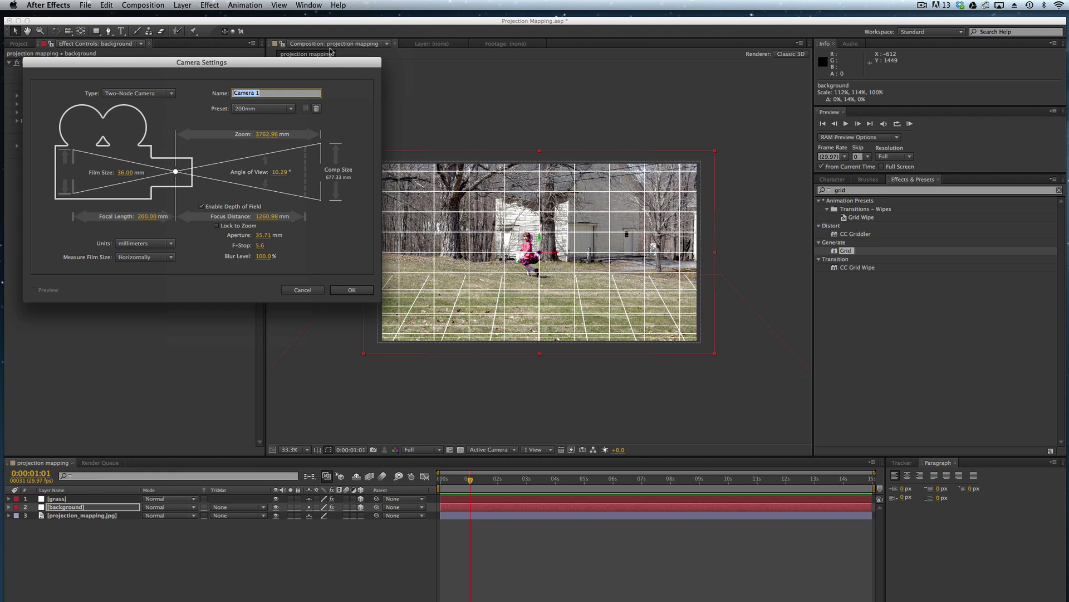
click(262, 108)
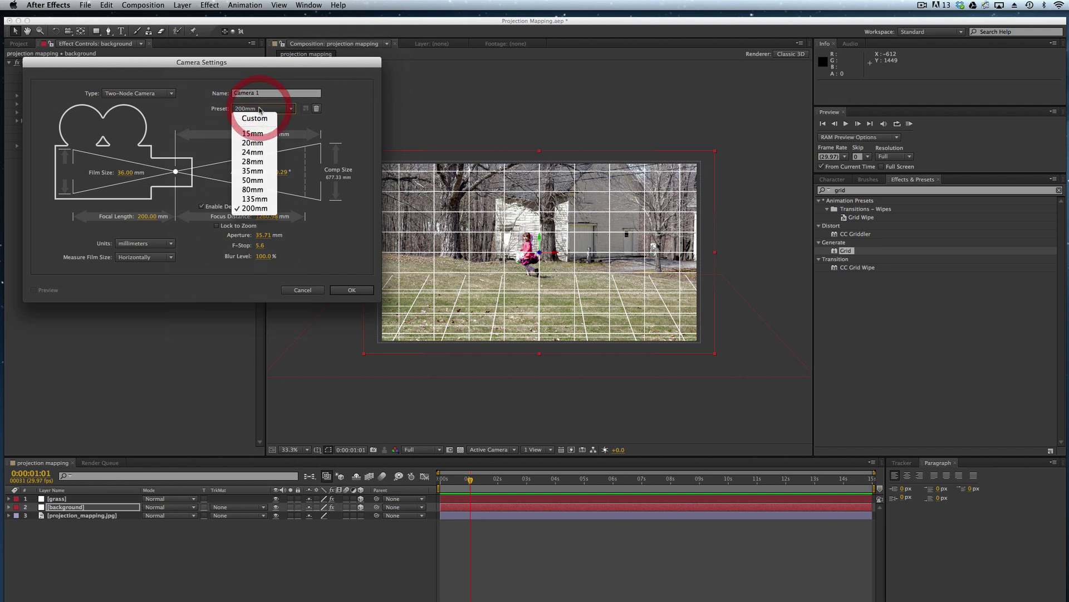
click(252, 179)
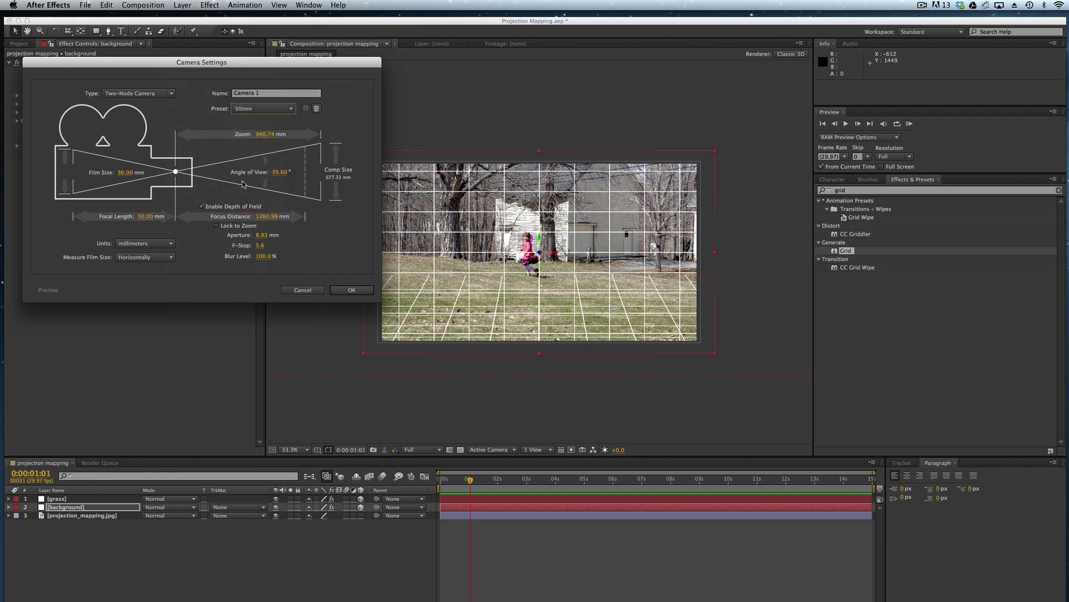
click(351, 290)
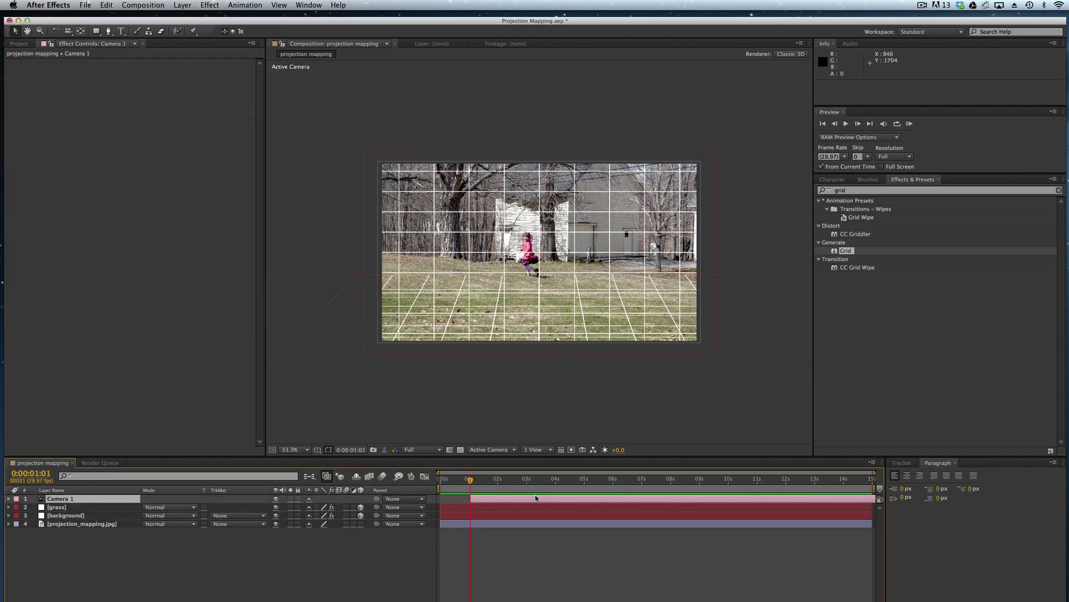
drag(539, 499, 436, 477)
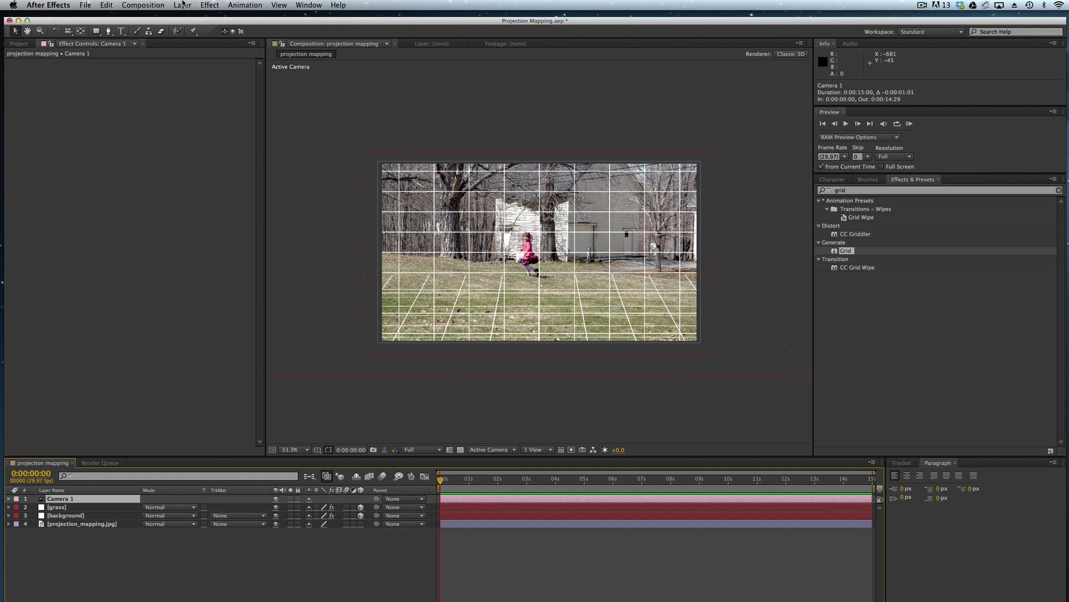
Add a Point light, Light 1, with default settings (100% intensity, casts shadows)
click(182, 4)
mouse_move(187, 16)
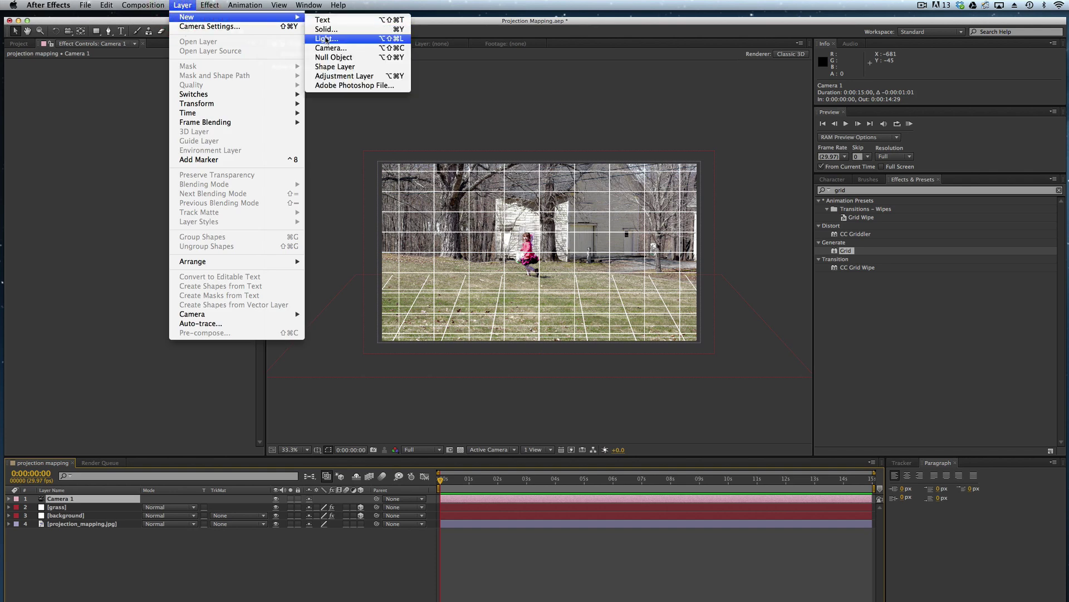
click(326, 39)
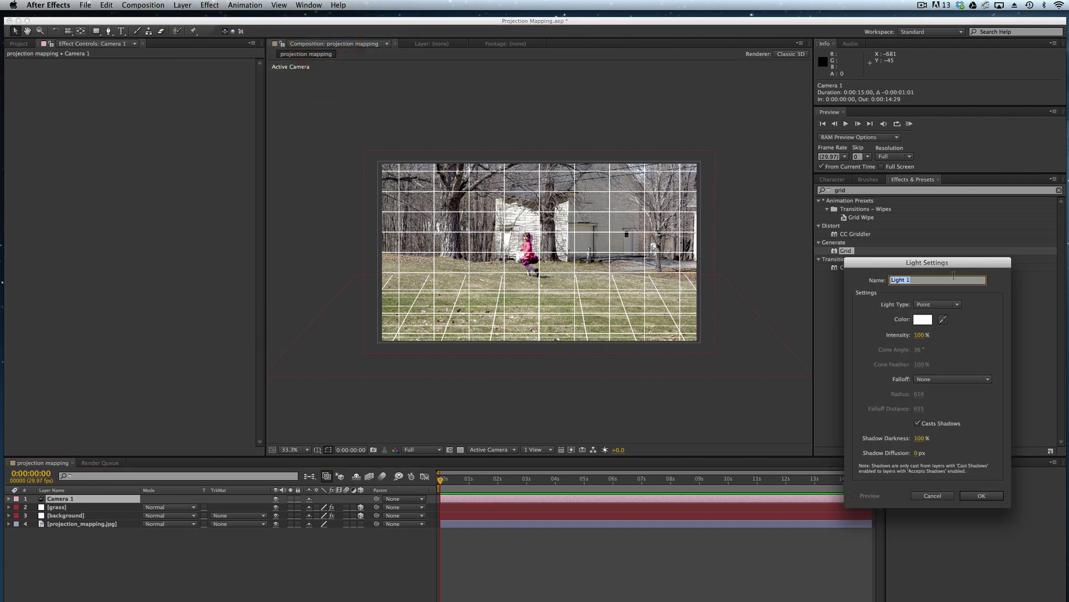
drag(959, 266, 330, 170)
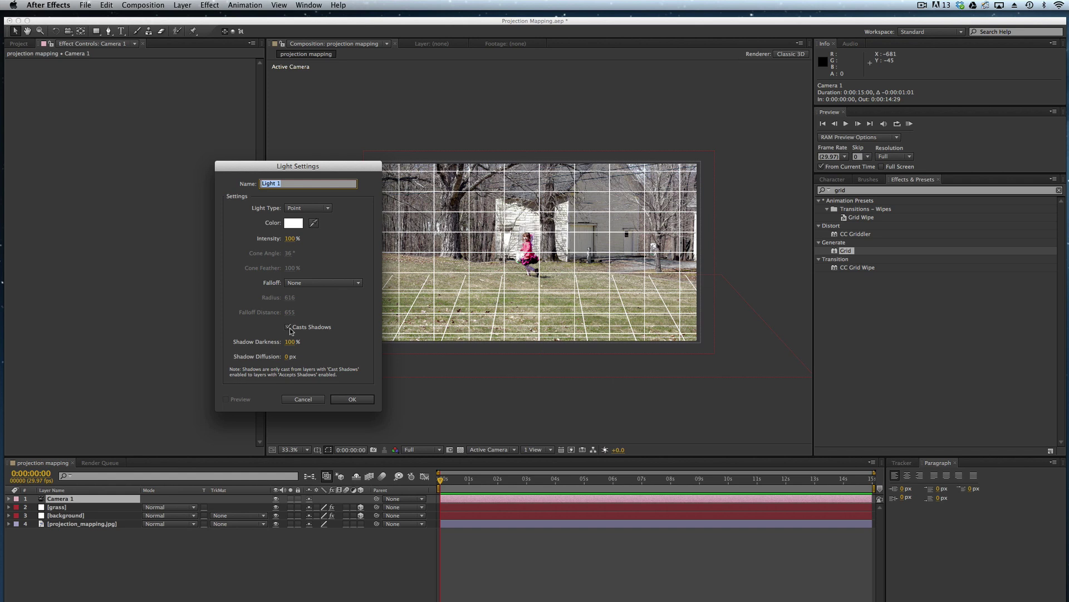
click(351, 399)
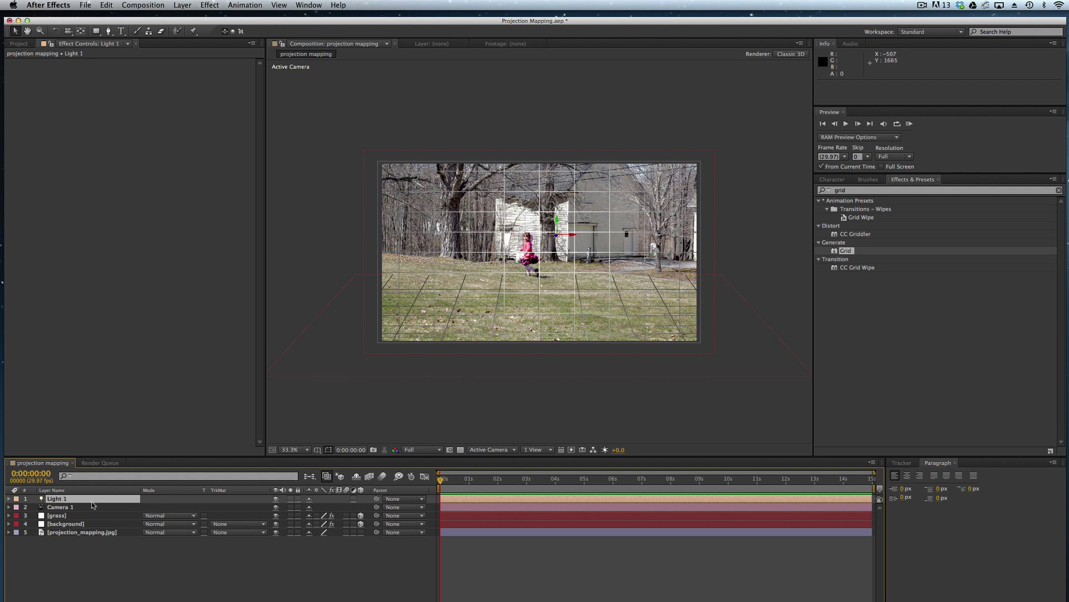
Copy Camera 1's Position and paste it into Light 1's Position (960, 540, -2666.7)
click(60, 507)
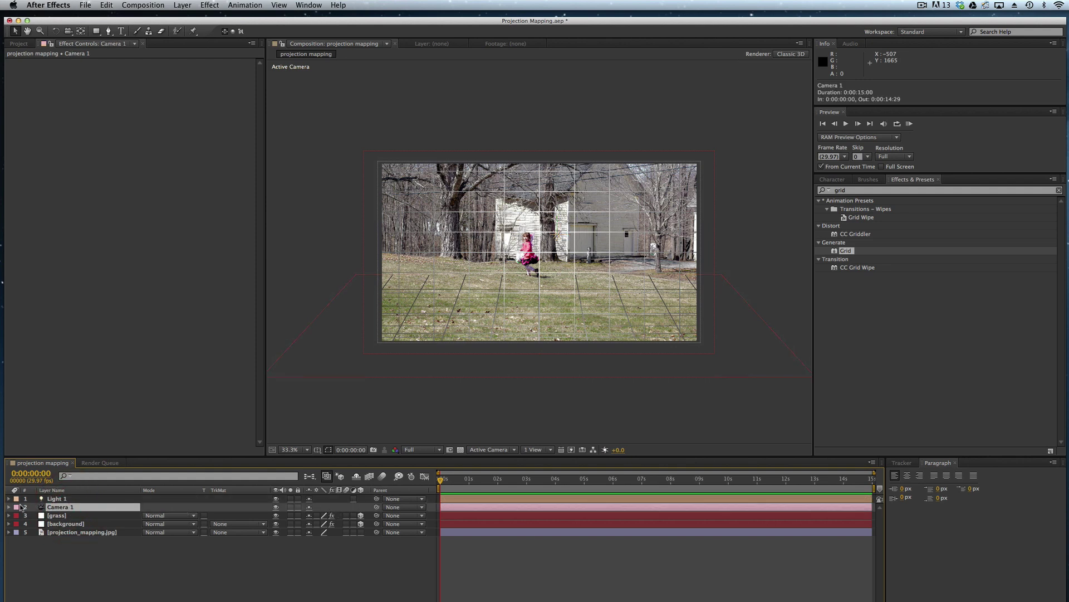
click(8, 507)
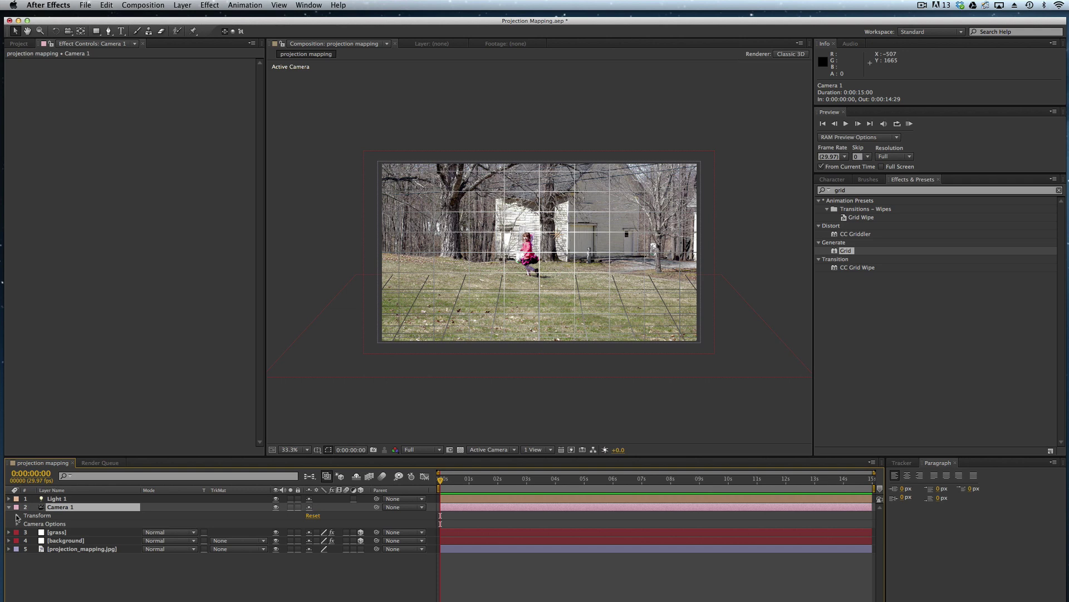
click(17, 516)
click(50, 532)
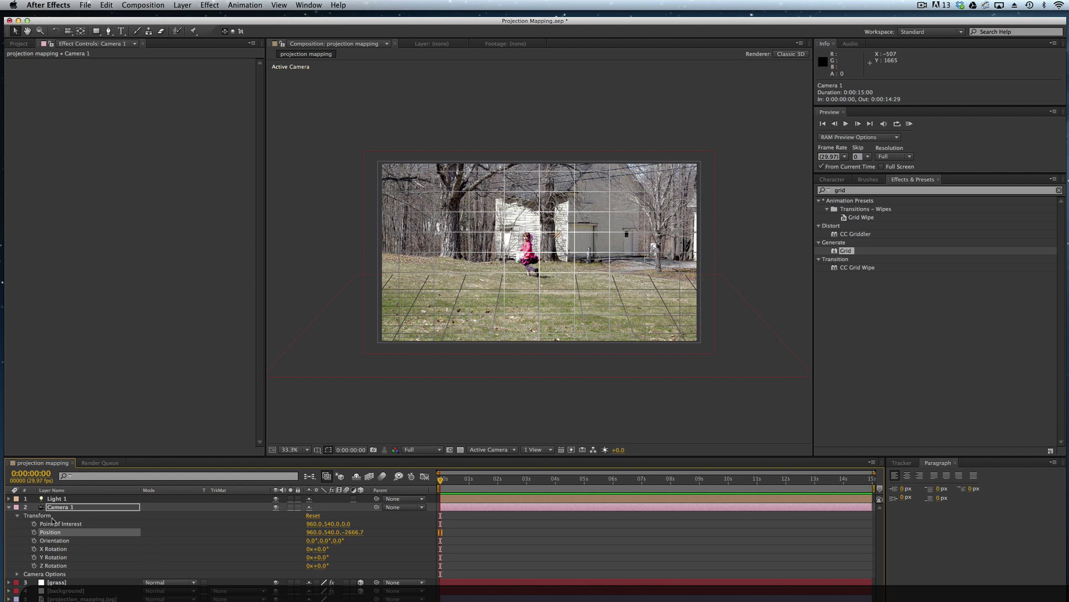
click(8, 498)
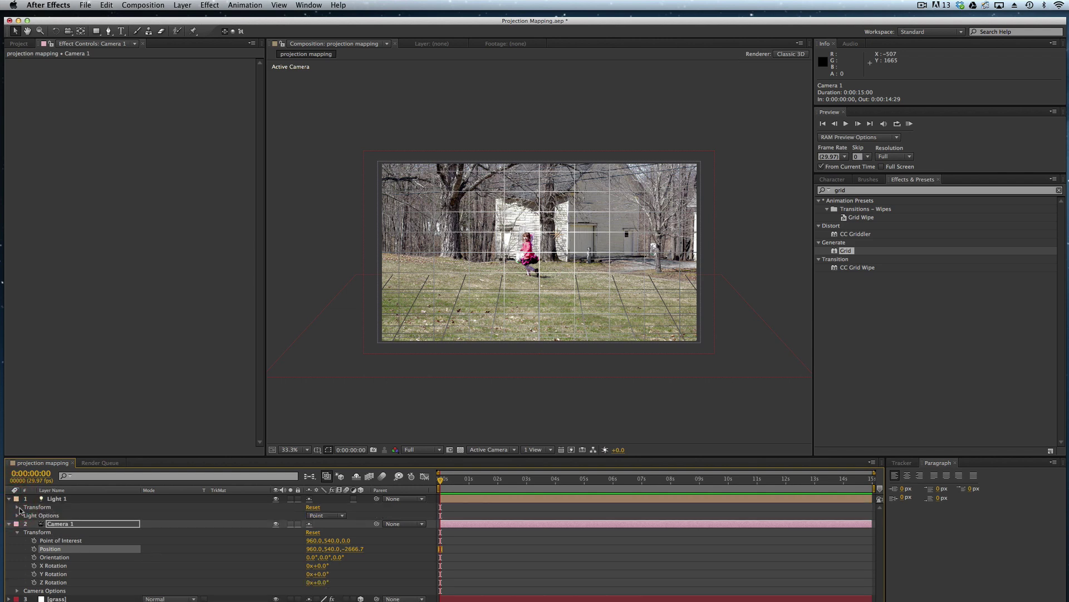
click(17, 507)
click(46, 516)
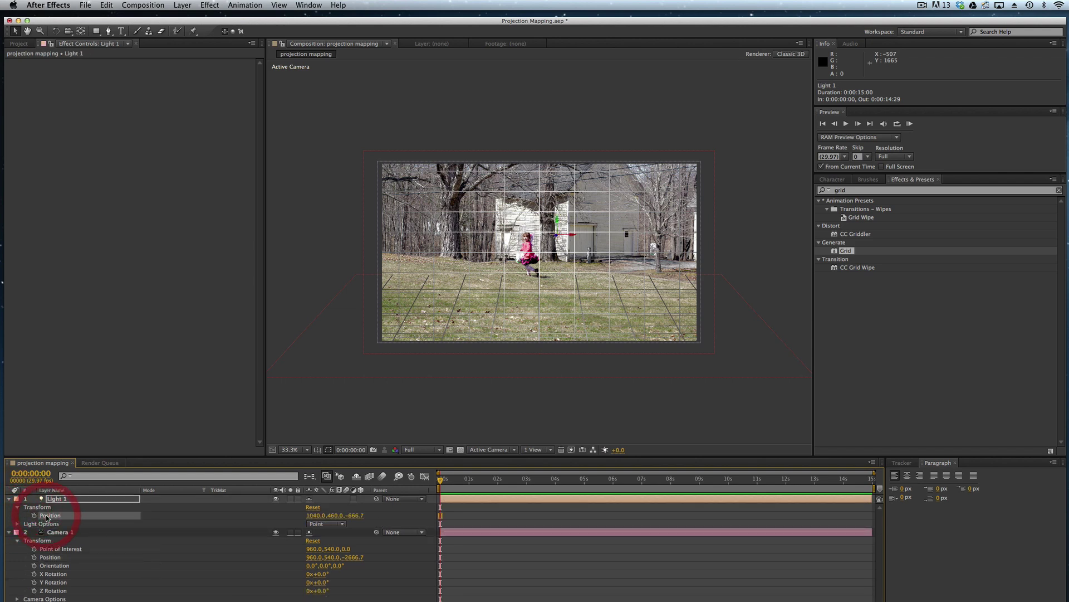
key(super+v)
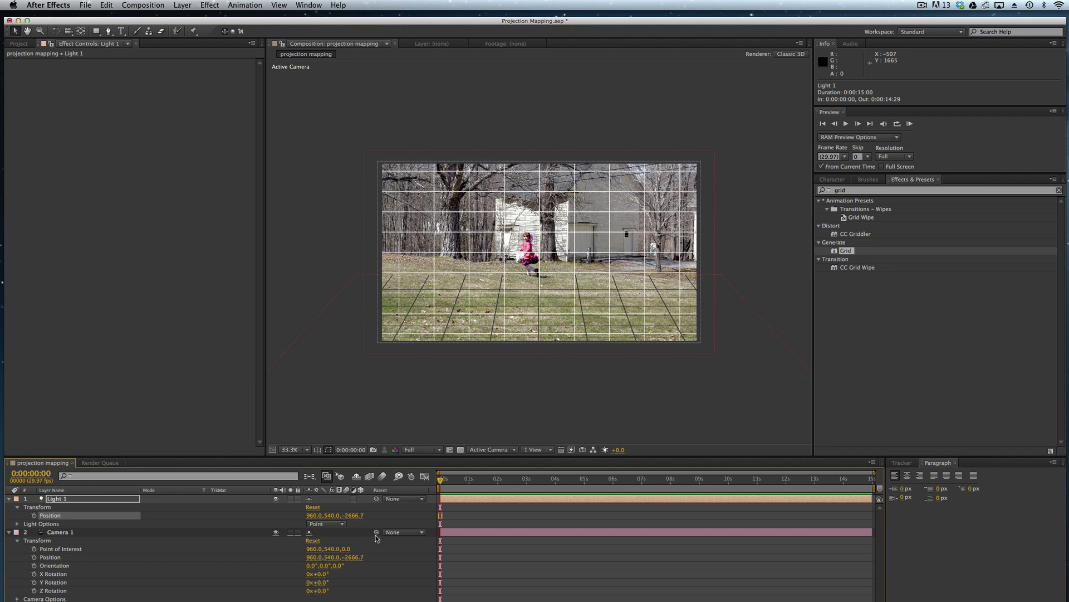
Switch the viewer to Custom View 1 and pan the view up and left
click(492, 450)
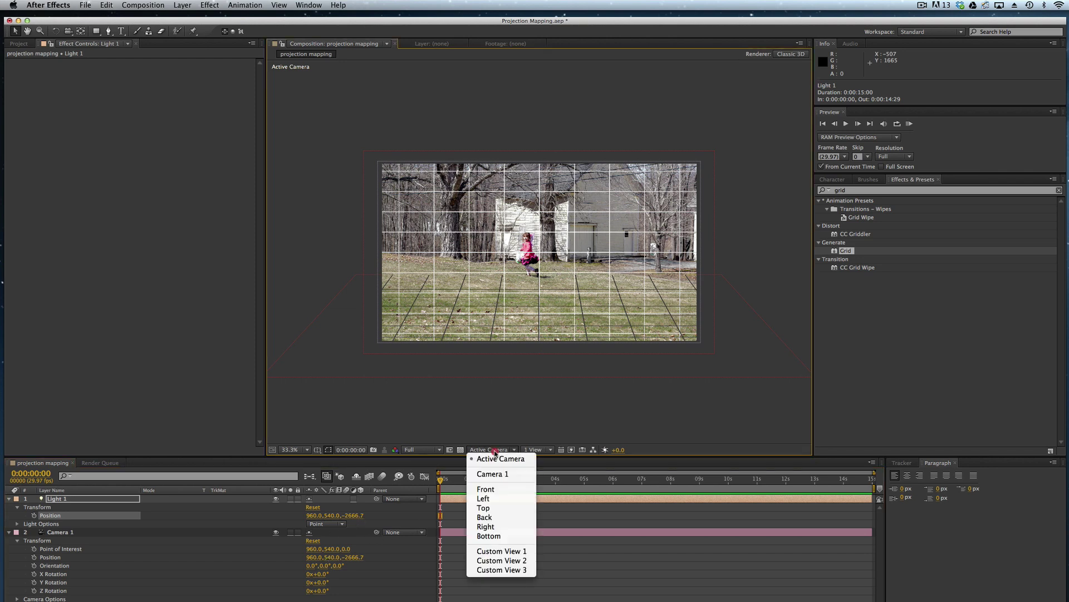
click(504, 551)
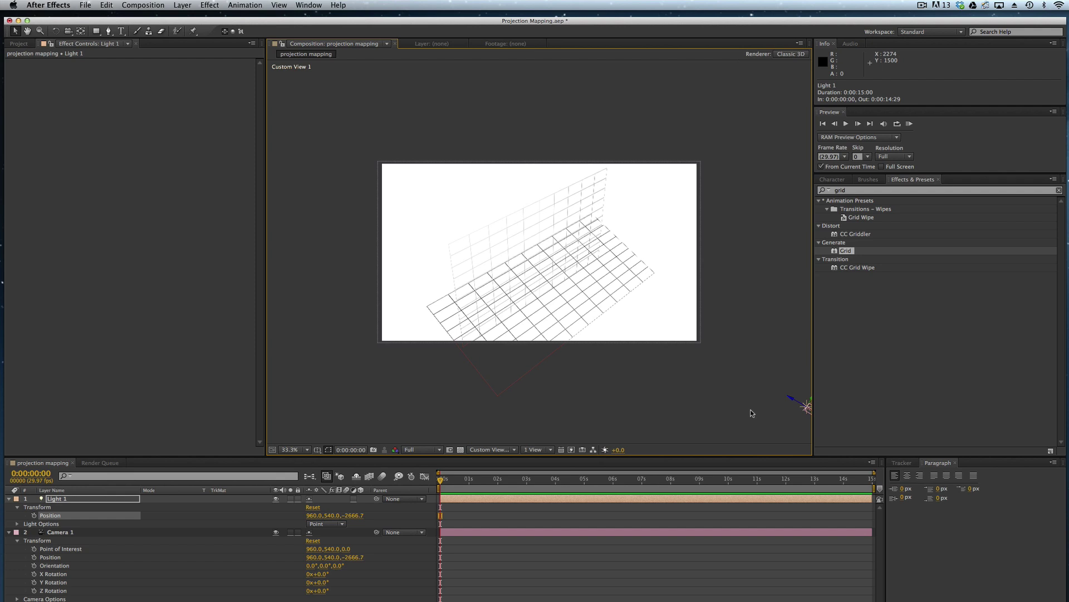
key(h)
drag(731, 410, 665, 363)
key(v)
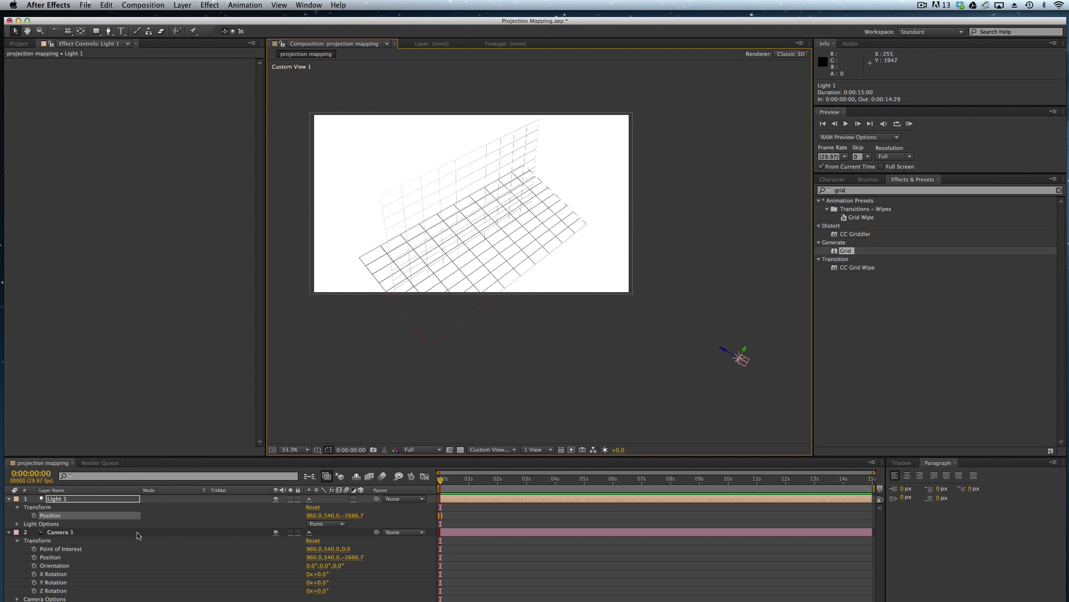
Collapse Light 1 and Camera 1, then select grass to show its Grid effect settings
click(17, 507)
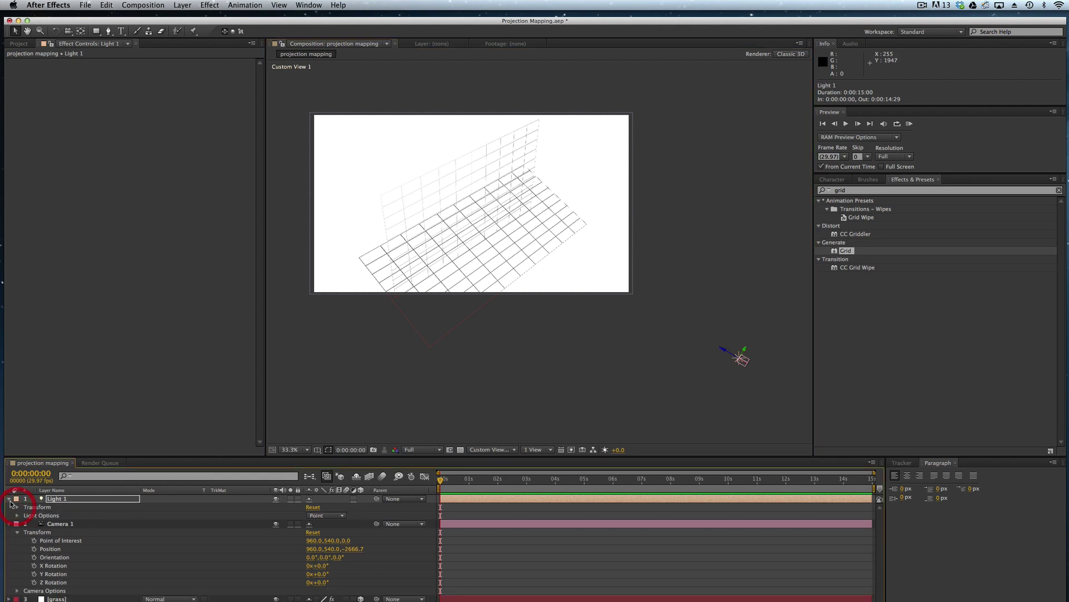
click(9, 499)
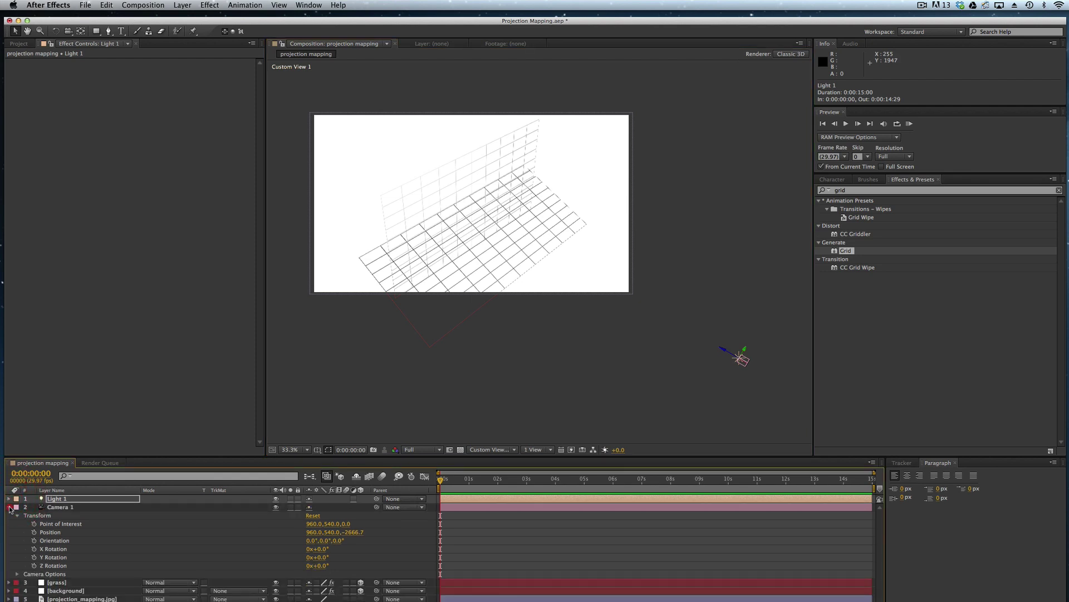
click(10, 507)
click(196, 515)
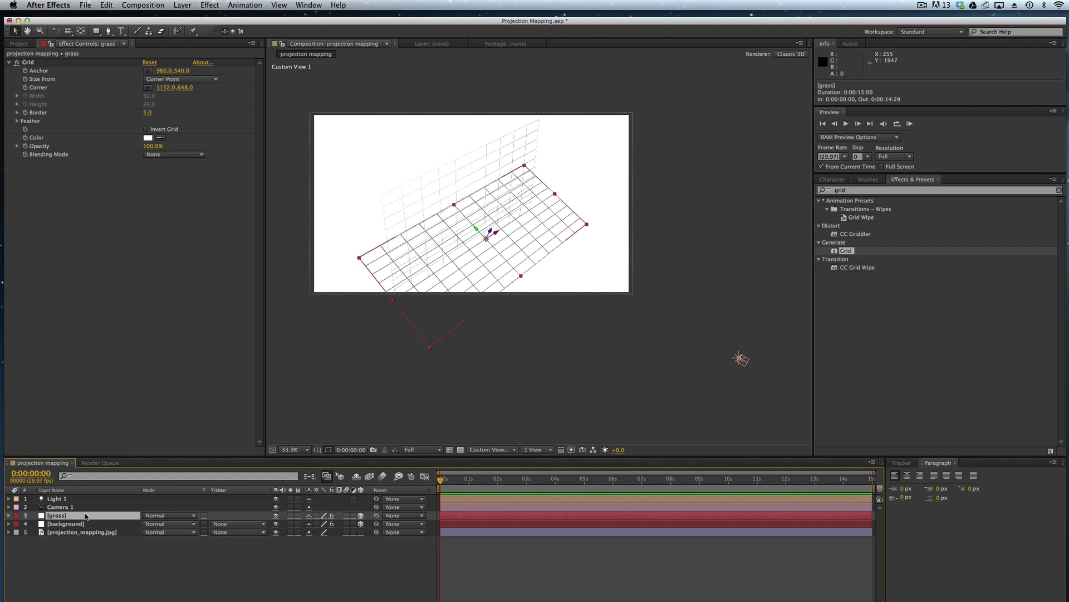
Disable the grid effects on grass and background, then give grass 100% Light Transmission and Accepts Lights Off
click(331, 515)
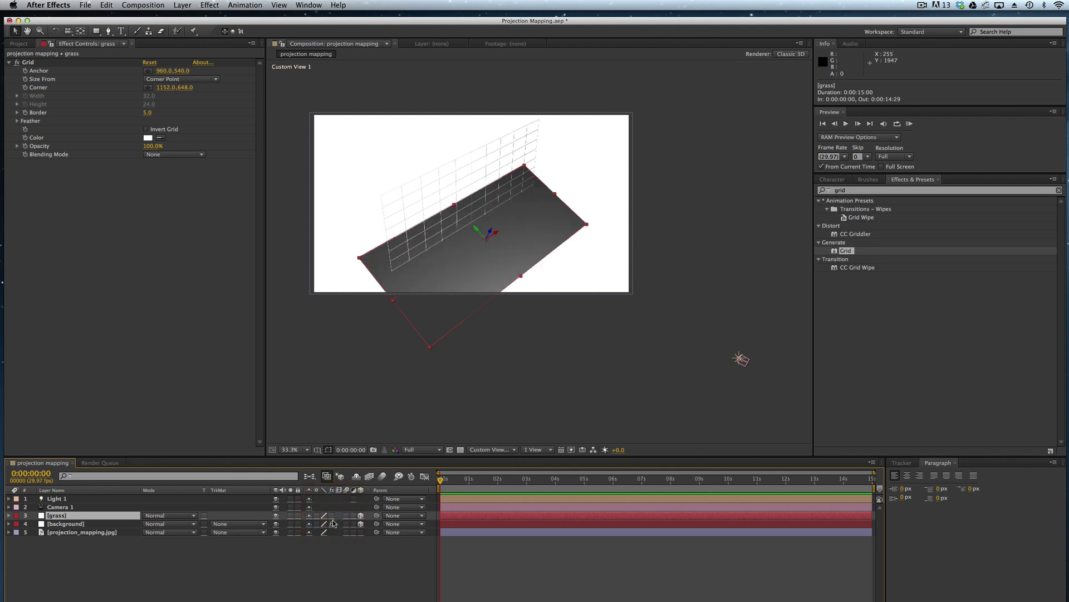
click(333, 524)
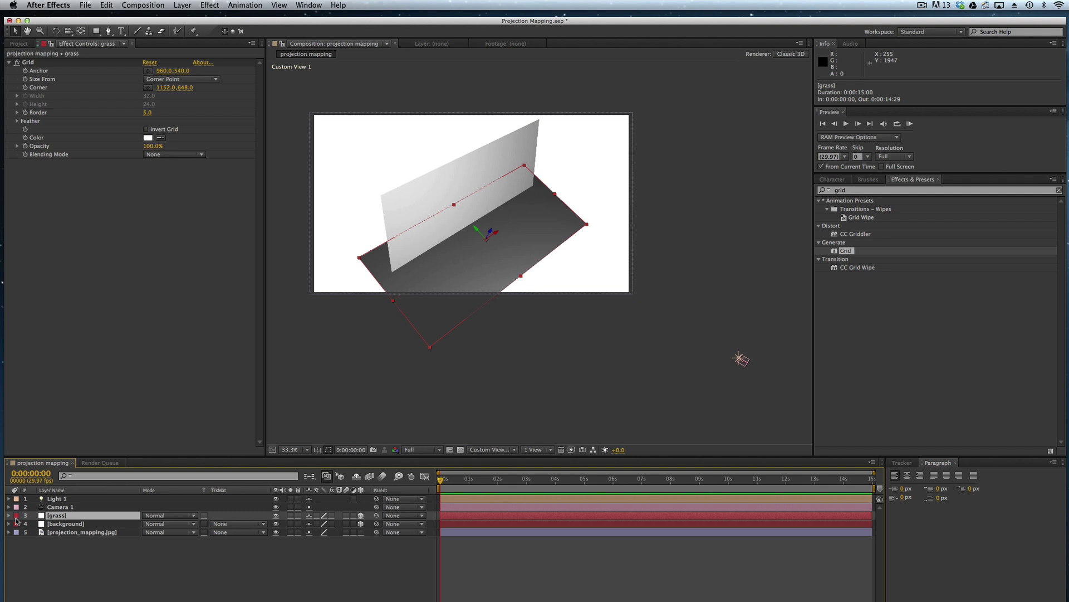
key(a)
key(a)
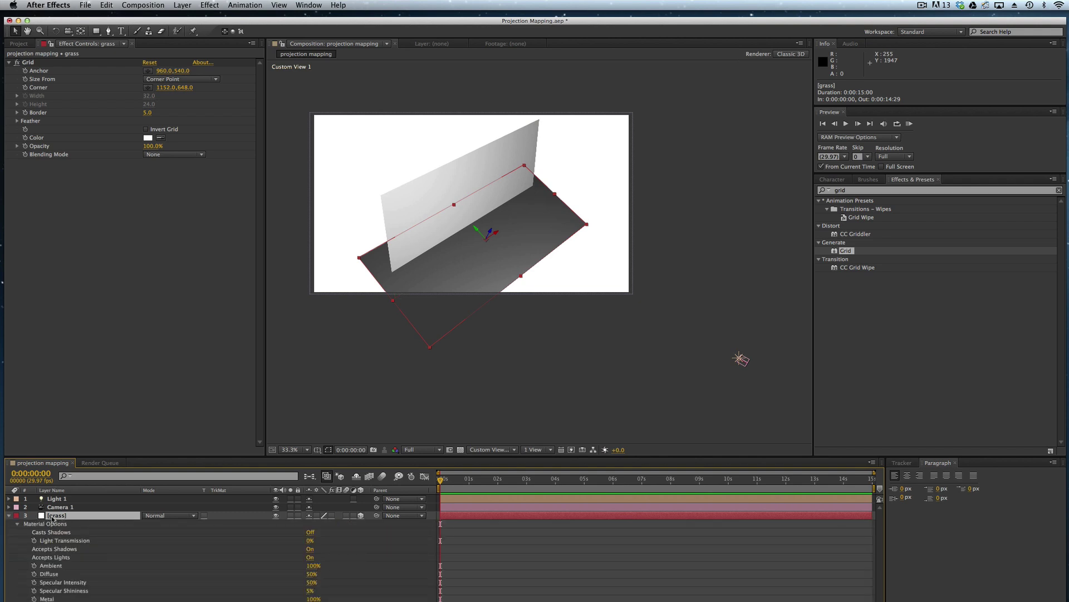
click(259, 540)
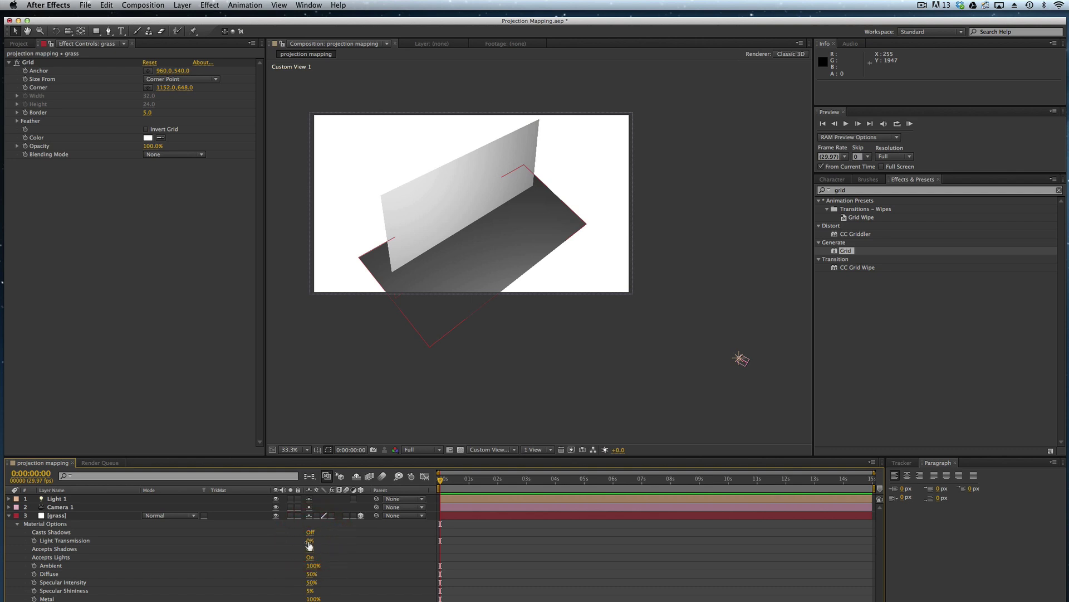
drag(313, 539, 426, 541)
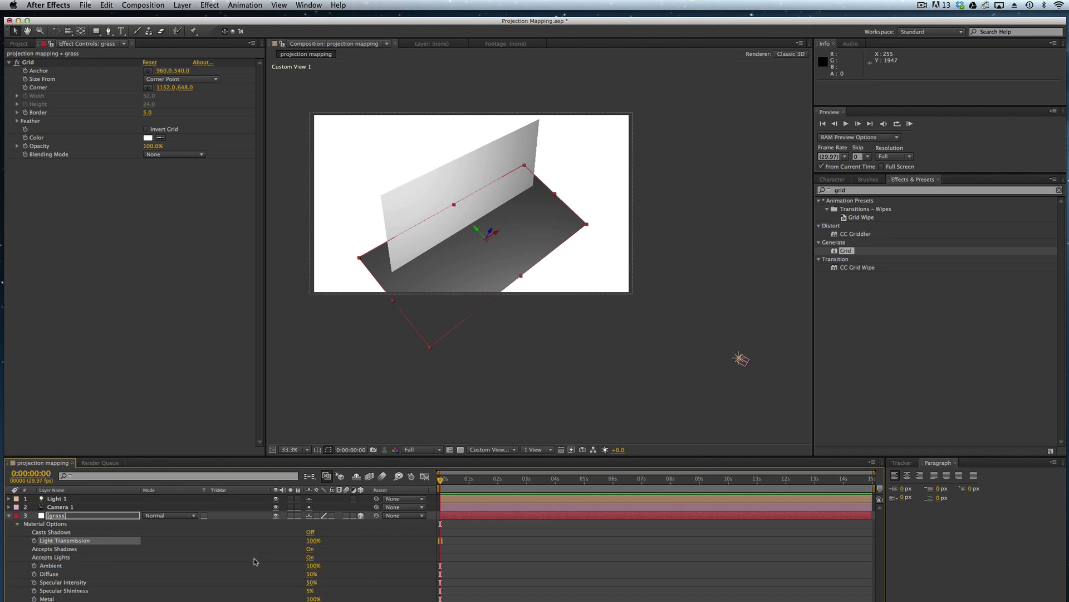
click(310, 557)
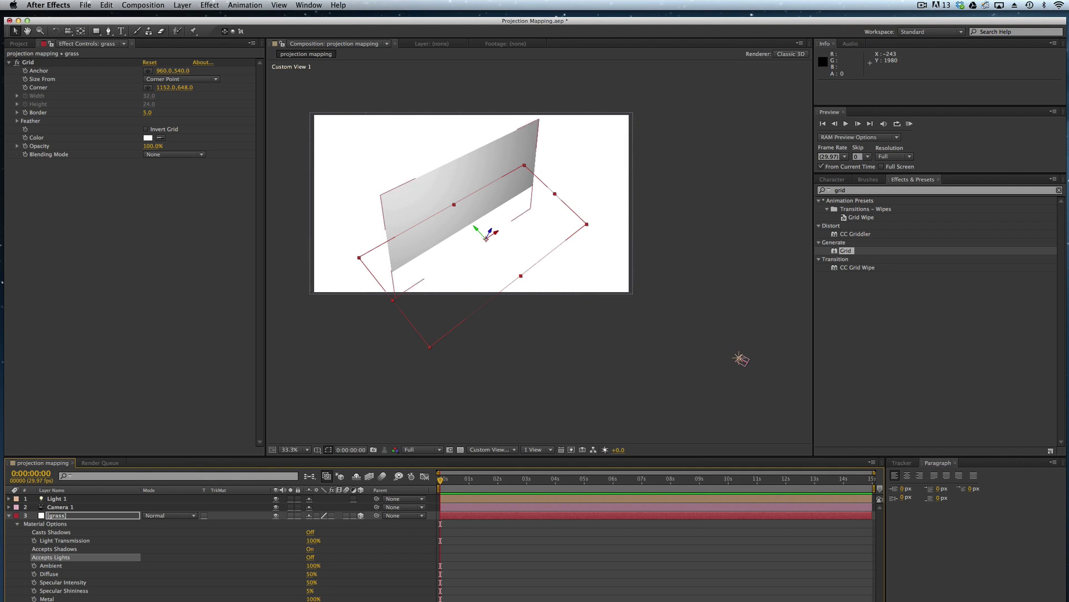
In the background layer's Material Options, set Light Transmission to 100% and Accepts Lights to Off
scroll(10, 601, down, 1)
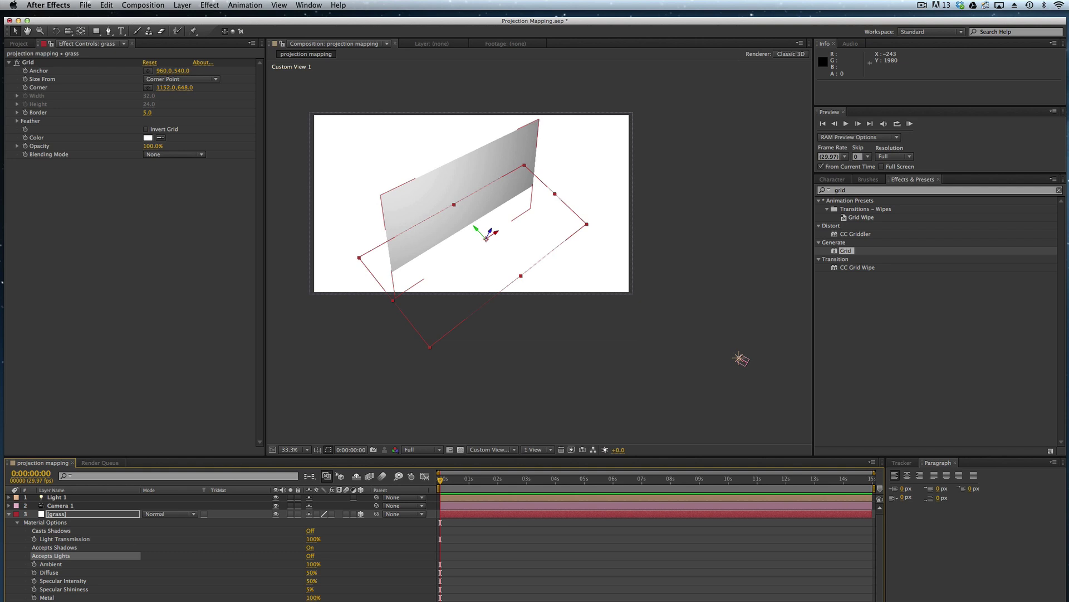
scroll(87, 544, down, 5)
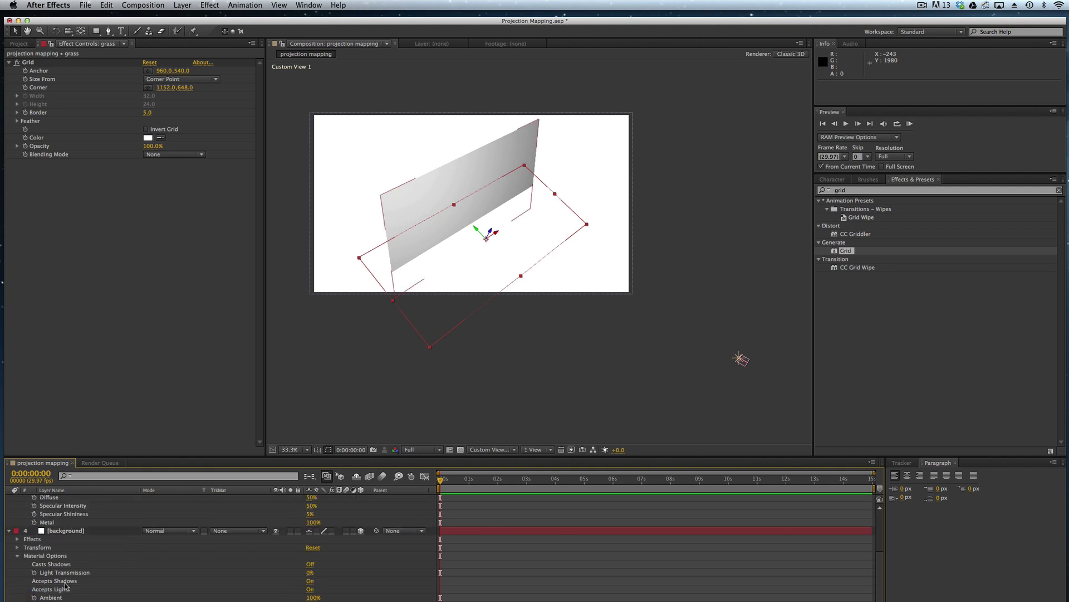
drag(309, 577, 397, 573)
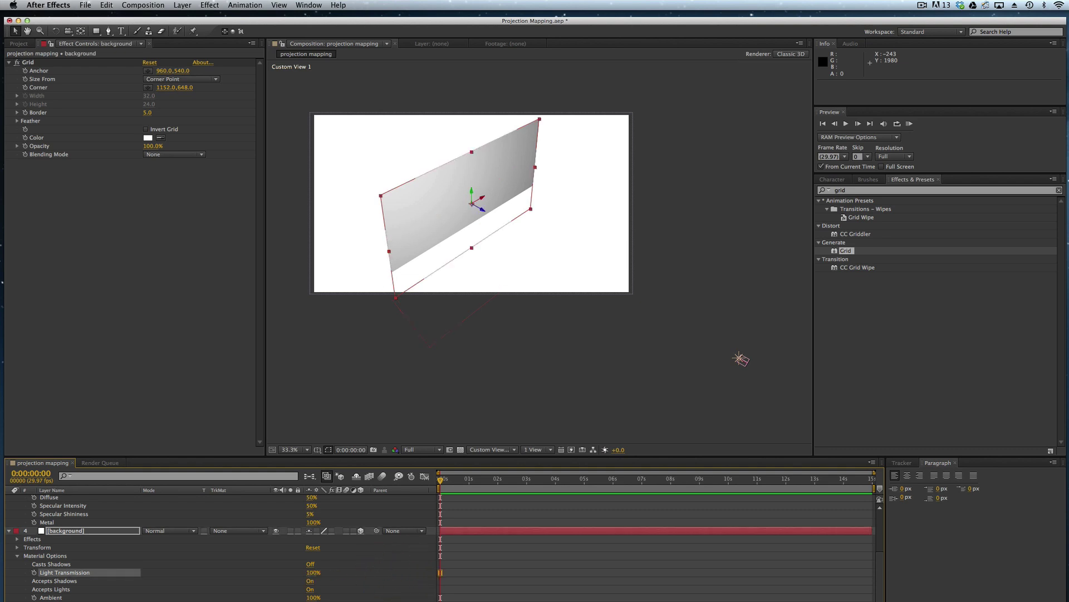
click(311, 589)
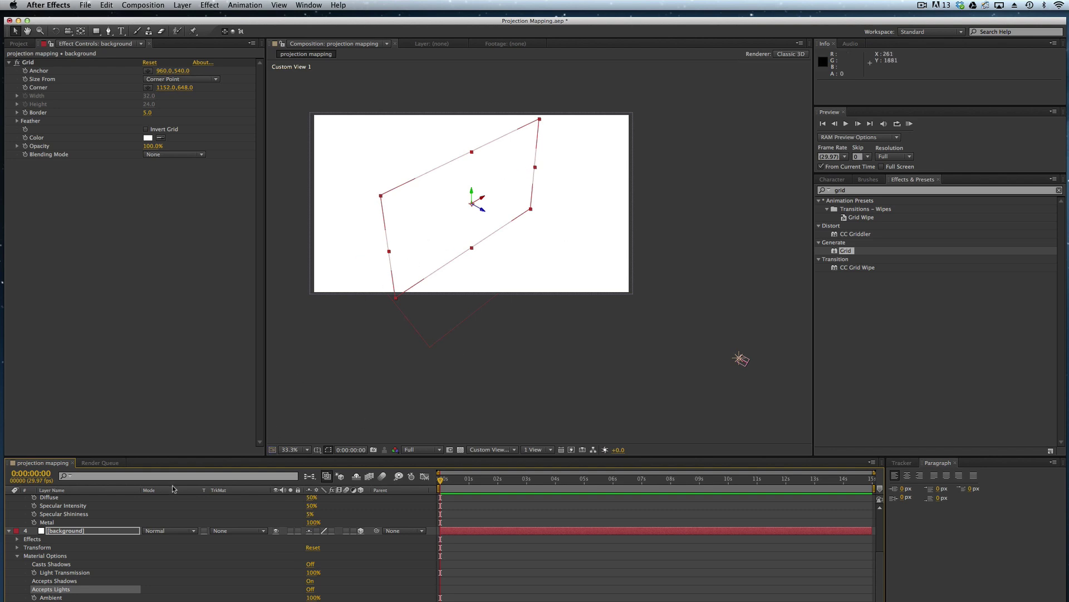
Duplicate projection_mapping.jpg, hide the lower copy, and expand the original's Transform properties
click(11, 533)
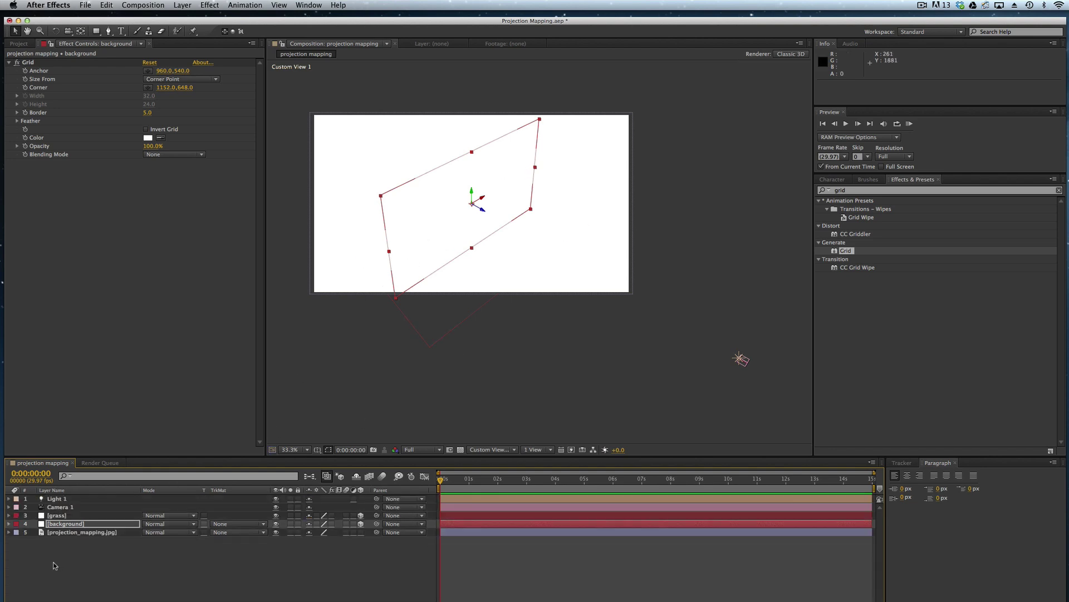
click(52, 561)
click(58, 533)
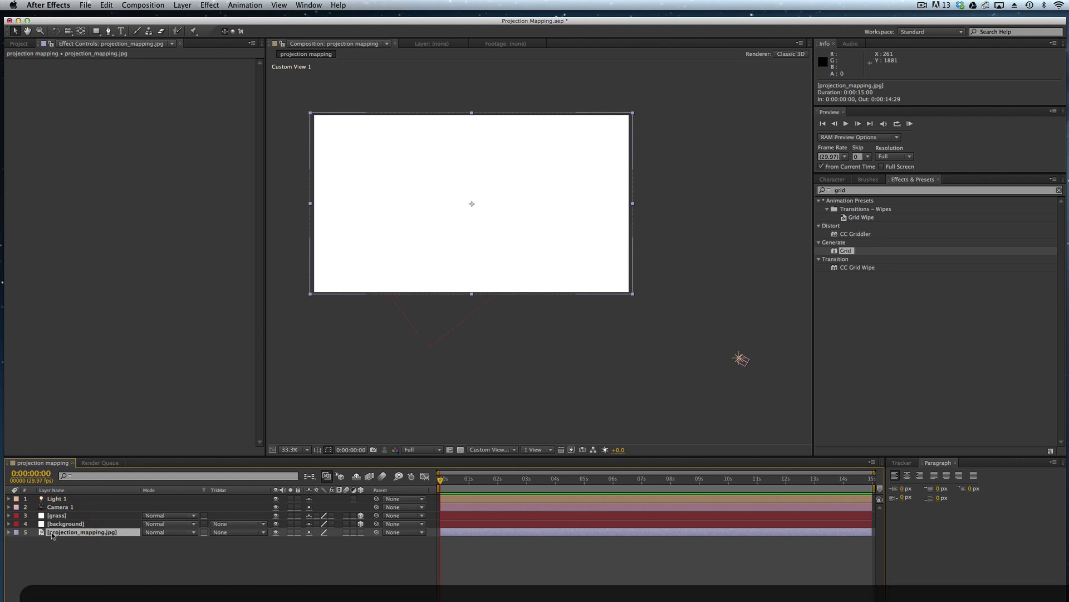
key(super+d)
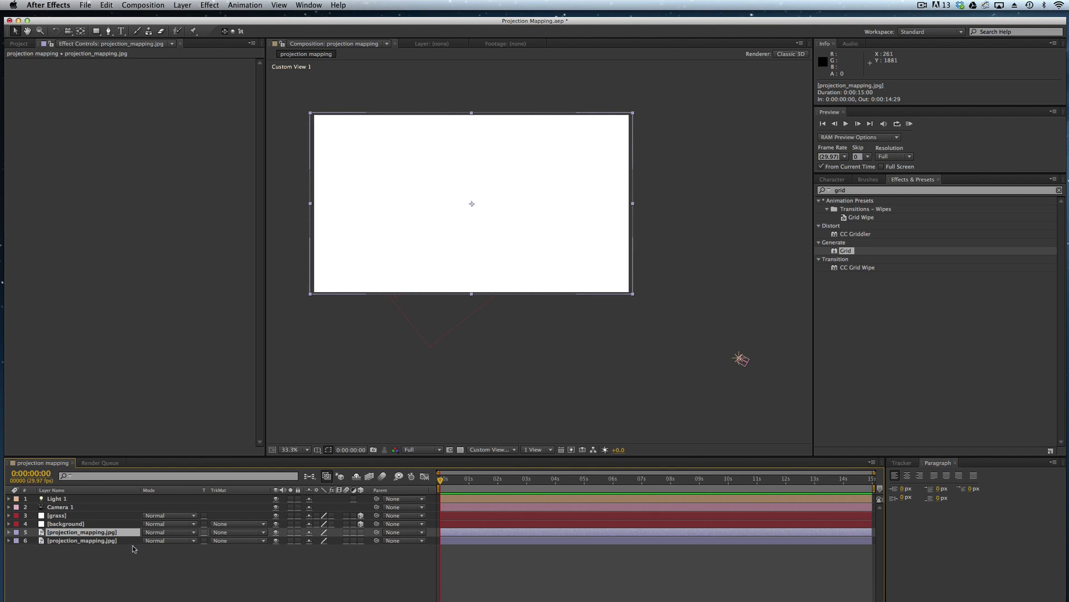
click(275, 541)
click(9, 532)
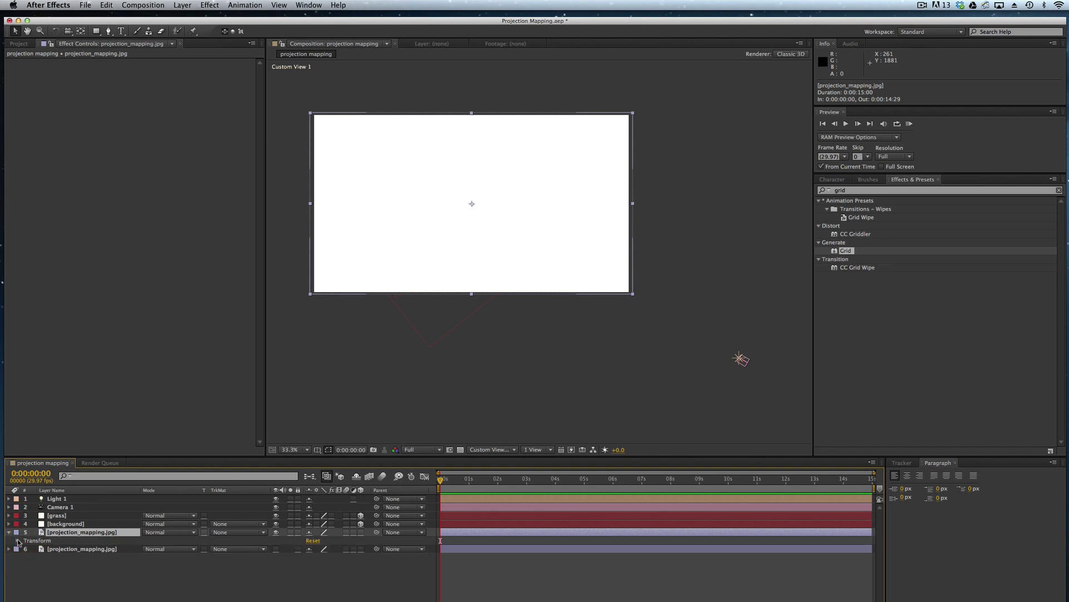
click(17, 540)
Make the upper projection_mapping.jpg layer 3D and paste Camera 1's position 960, 540, -2666.7 into it
click(49, 557)
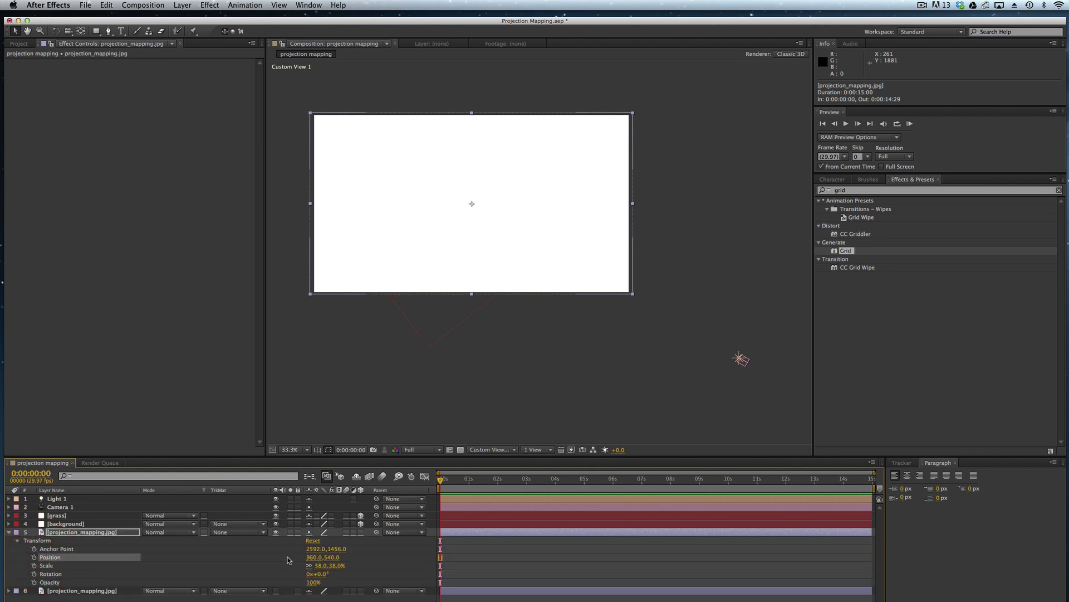
click(361, 532)
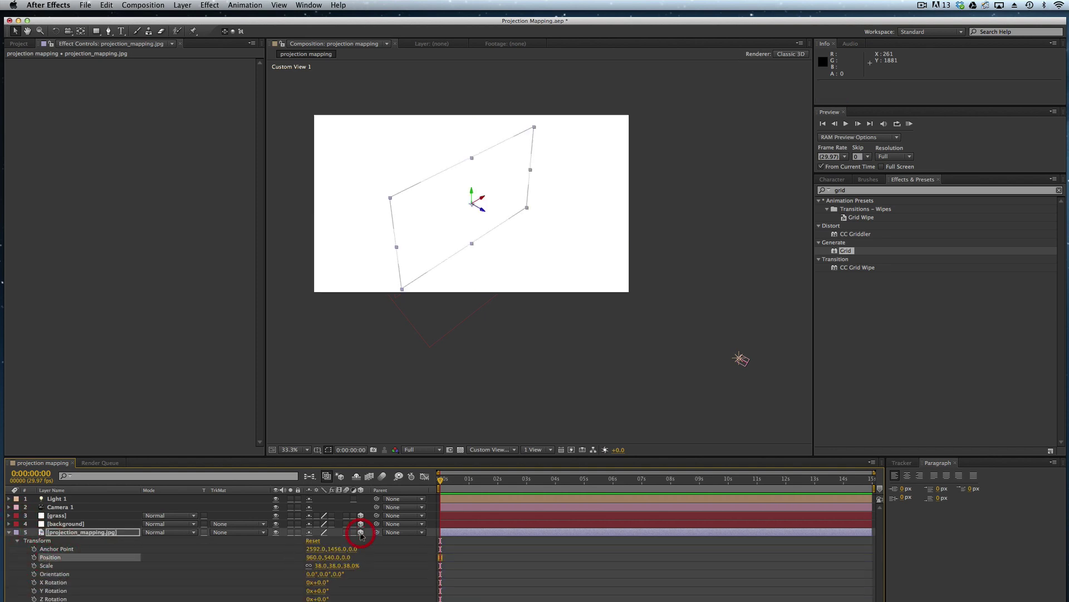
click(50, 557)
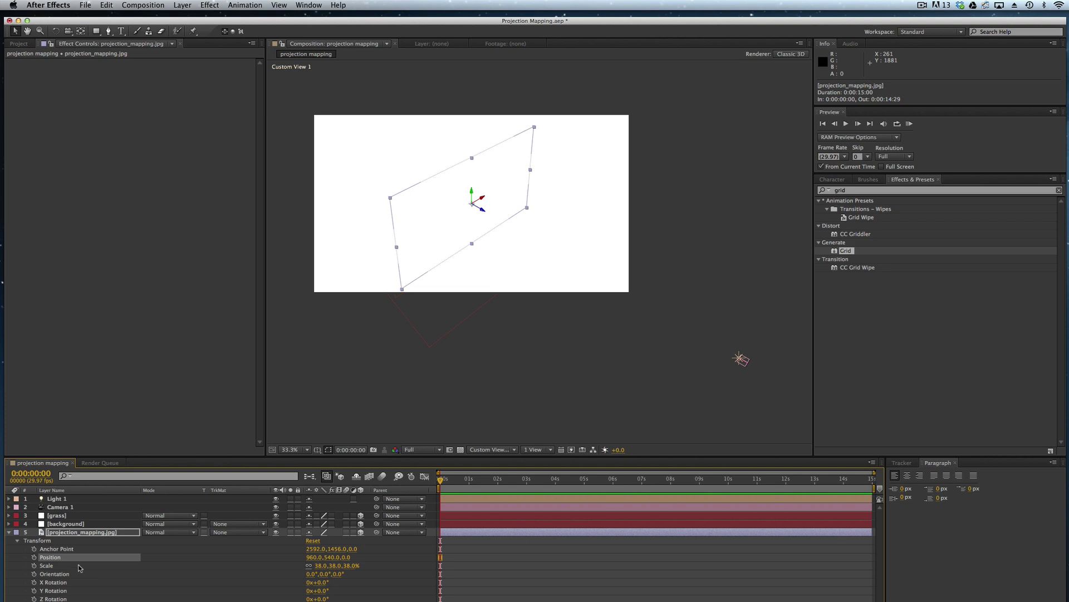
key(super+v)
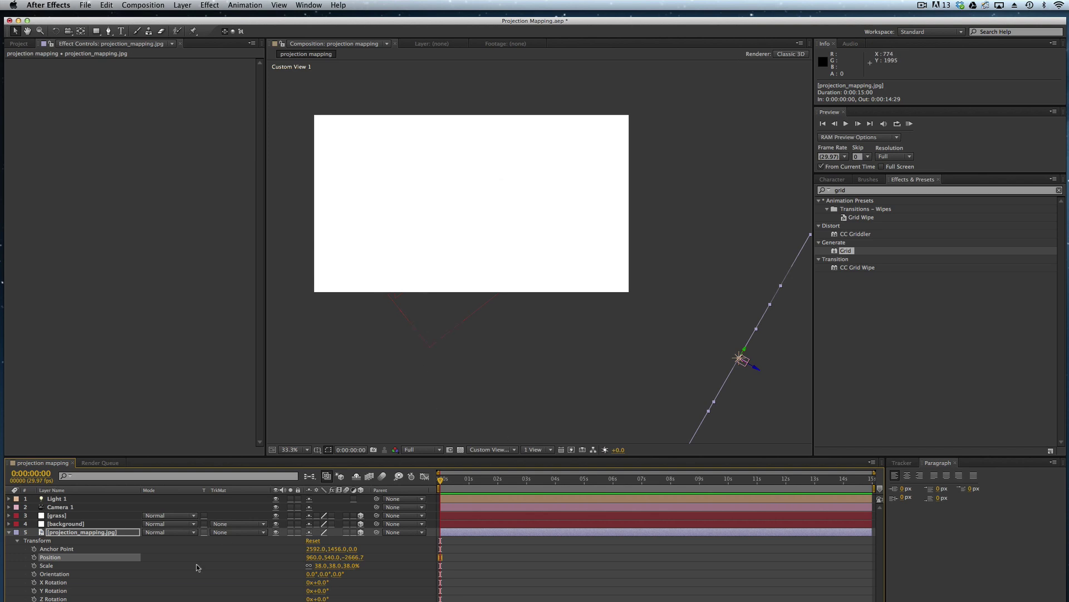
click(8, 532)
key(super+d)
click(276, 541)
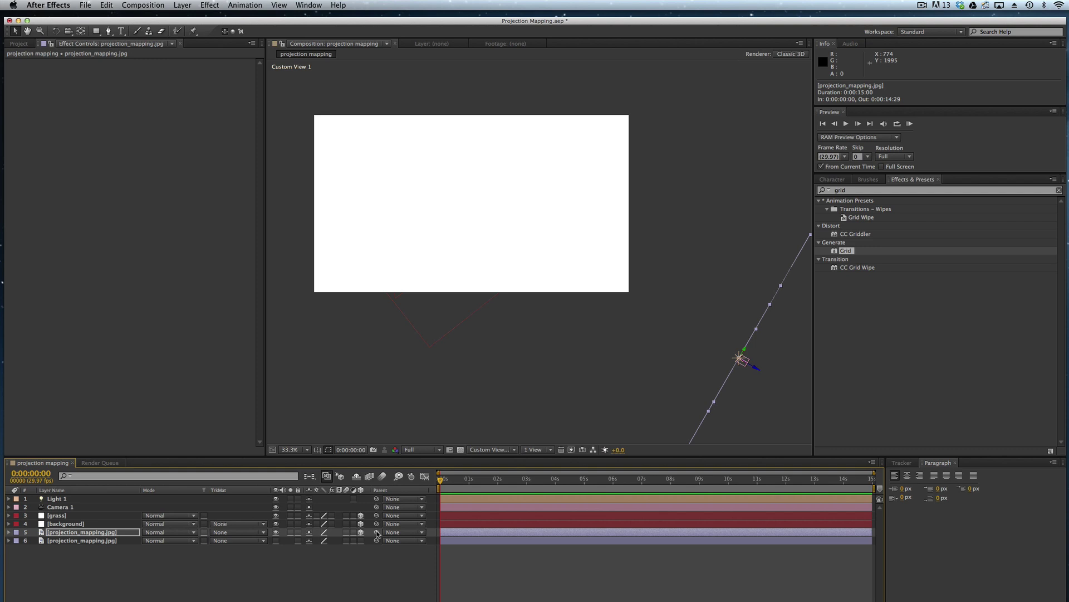
Parent the photo layer and Light 1 to Camera 1, placing the photo at Position 0, 0, 127
drag(377, 534, 216, 509)
drag(377, 498, 195, 511)
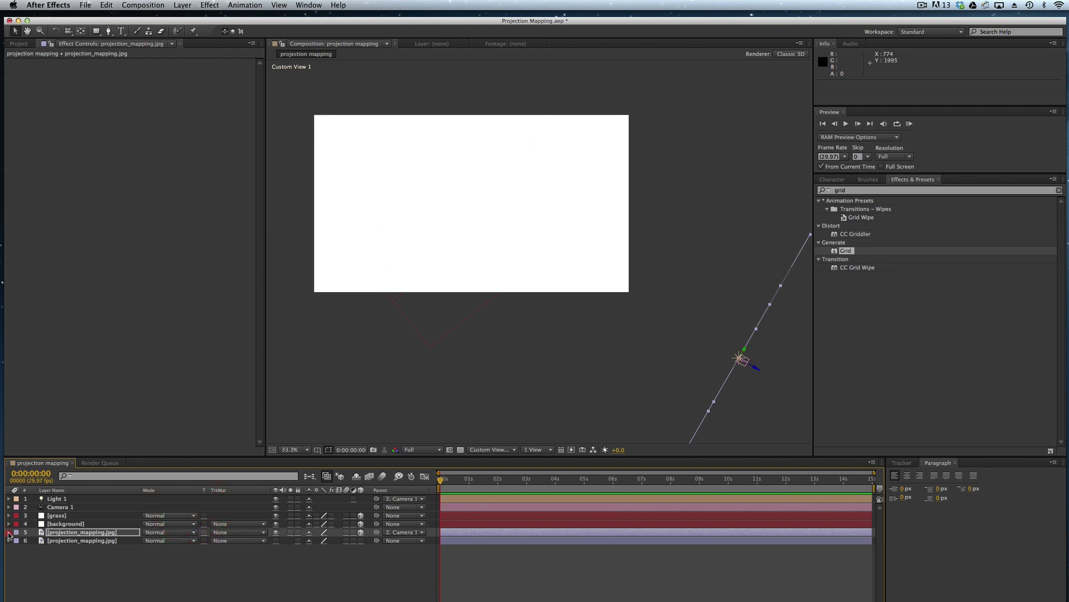
click(9, 532)
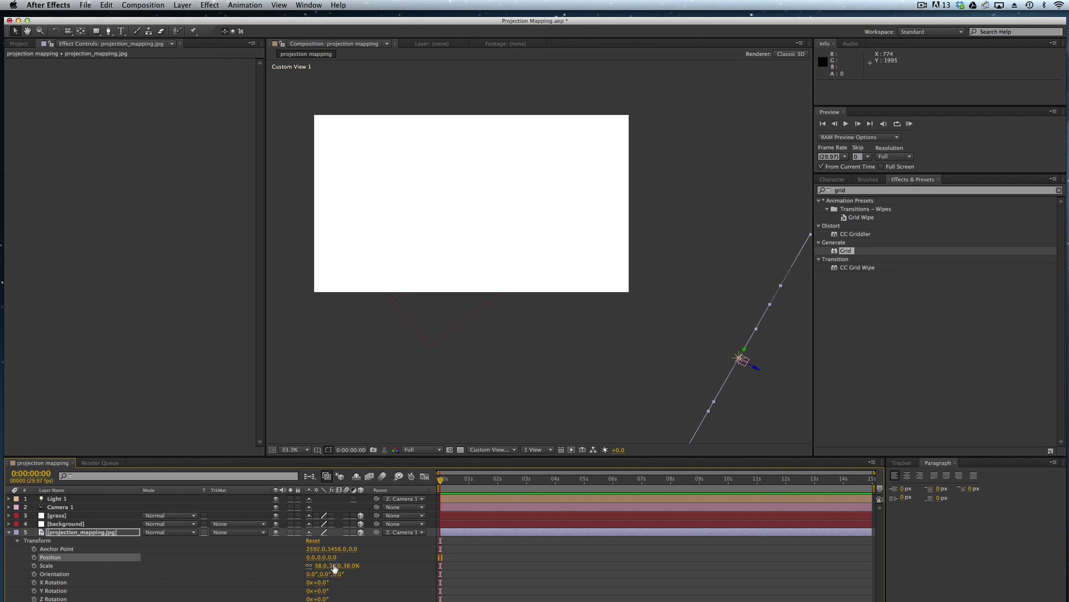
drag(344, 557, 394, 557)
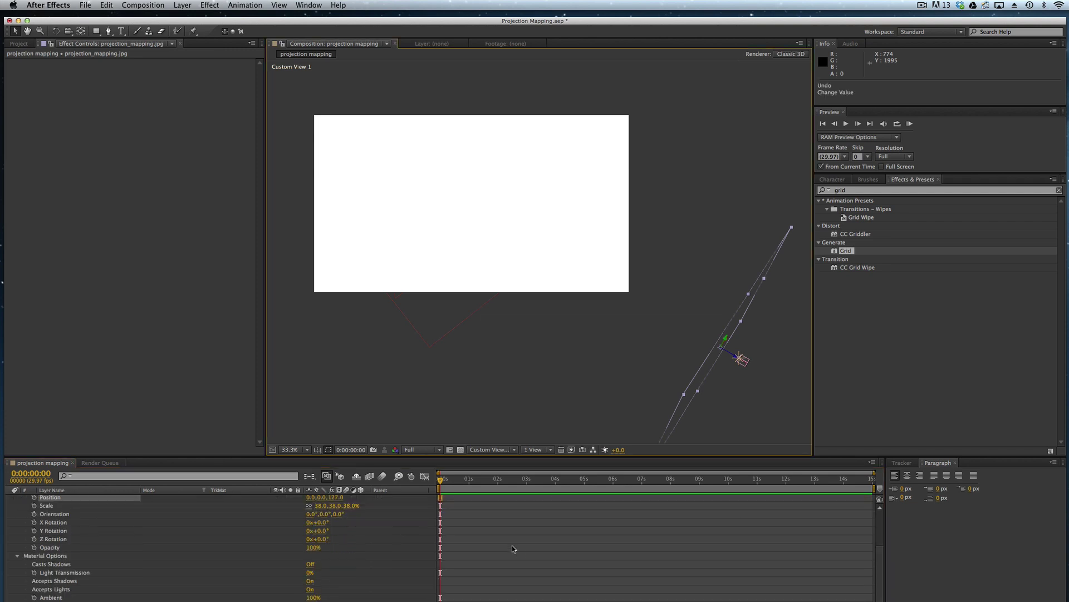
View through the Active Camera and scale the projection photo layer down to 2.0%
click(498, 450)
click(491, 459)
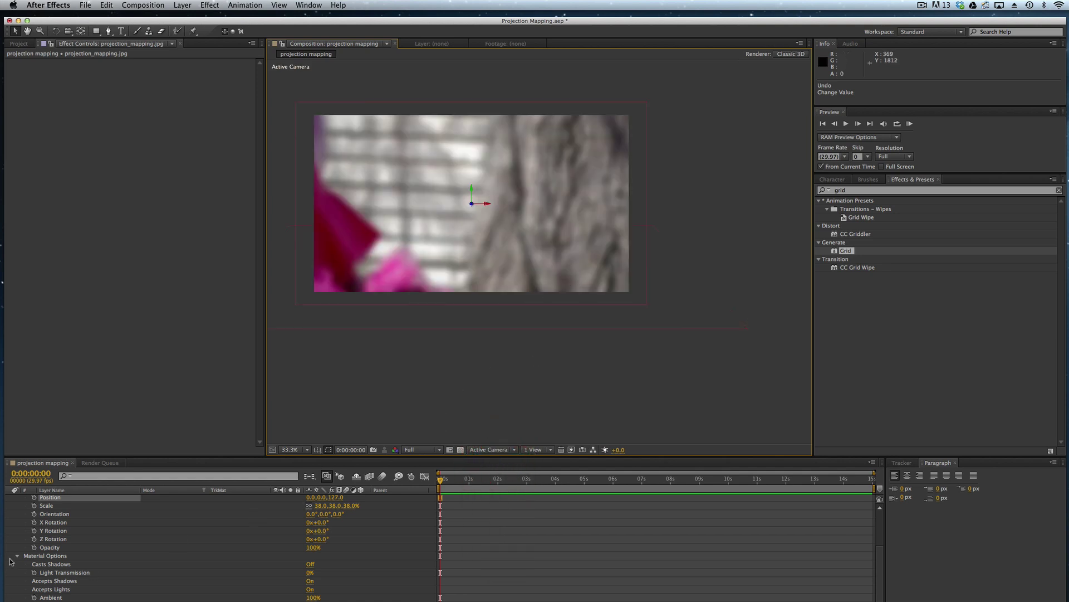
scroll(11, 561, up, 3)
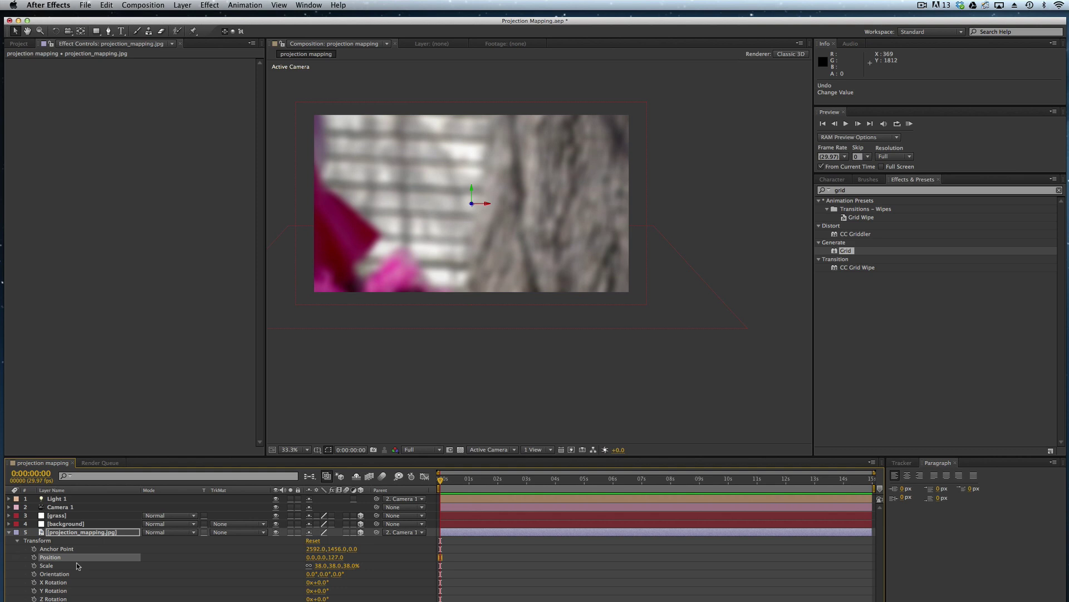
drag(329, 565, 306, 567)
Turn off Depth of Field in Camera 1's Camera Options
click(58, 507)
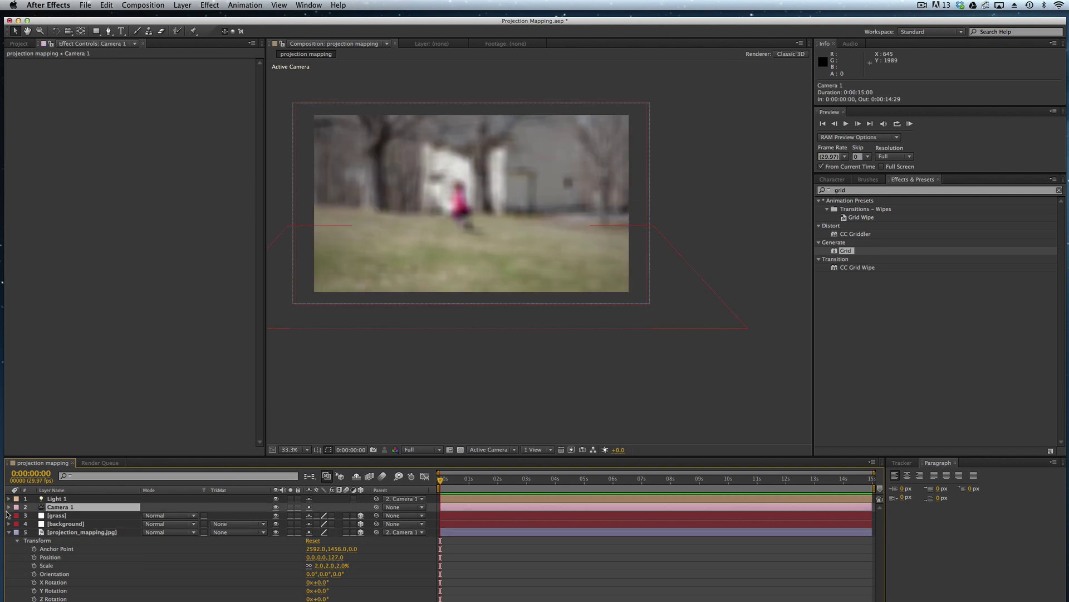
click(8, 507)
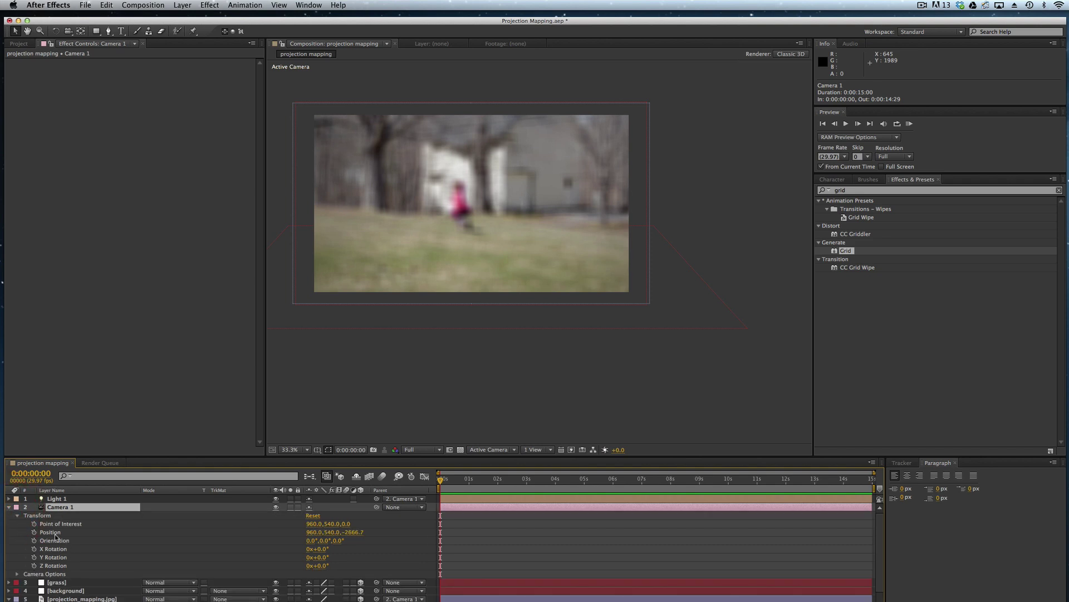
click(19, 575)
scroll(19, 575, down, 2)
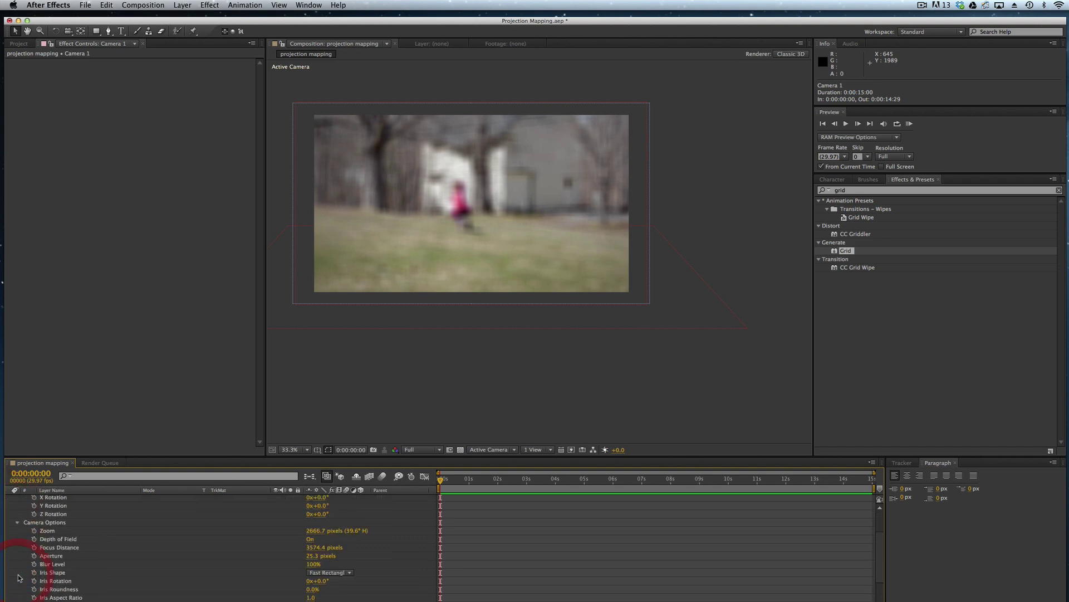
click(310, 539)
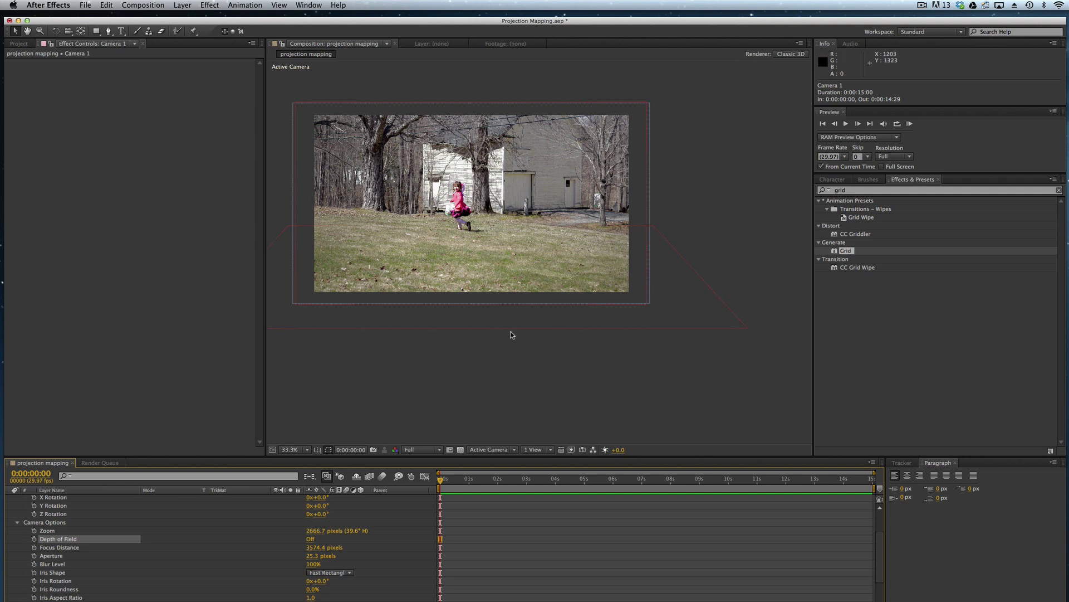
Switch the viewer to Custom View 1, collapse Camera 1 and the photo layer, and select the photo
click(511, 449)
click(513, 551)
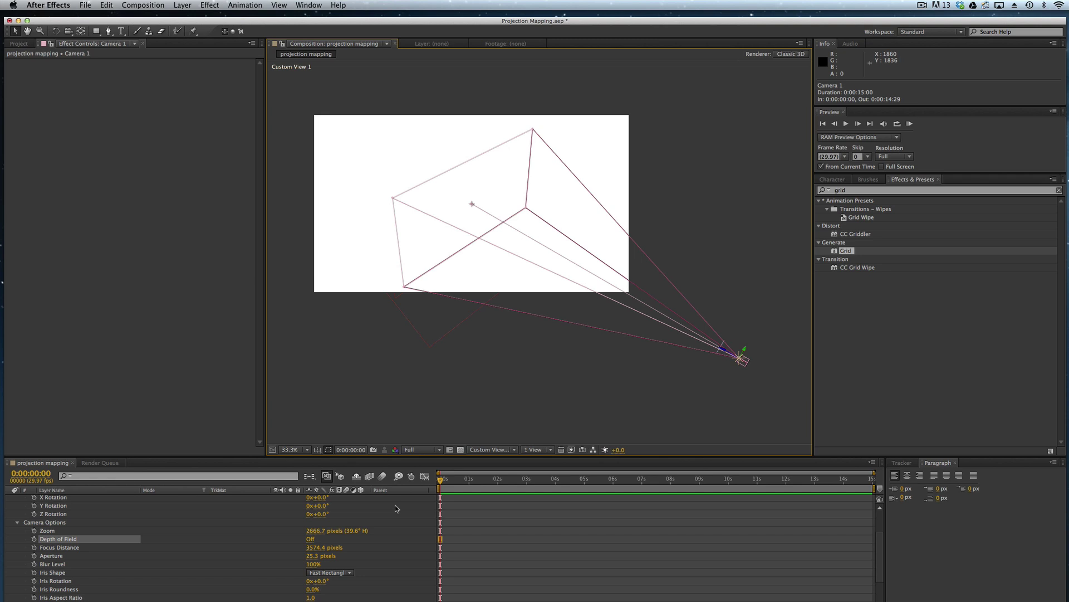
drag(881, 557, 881, 538)
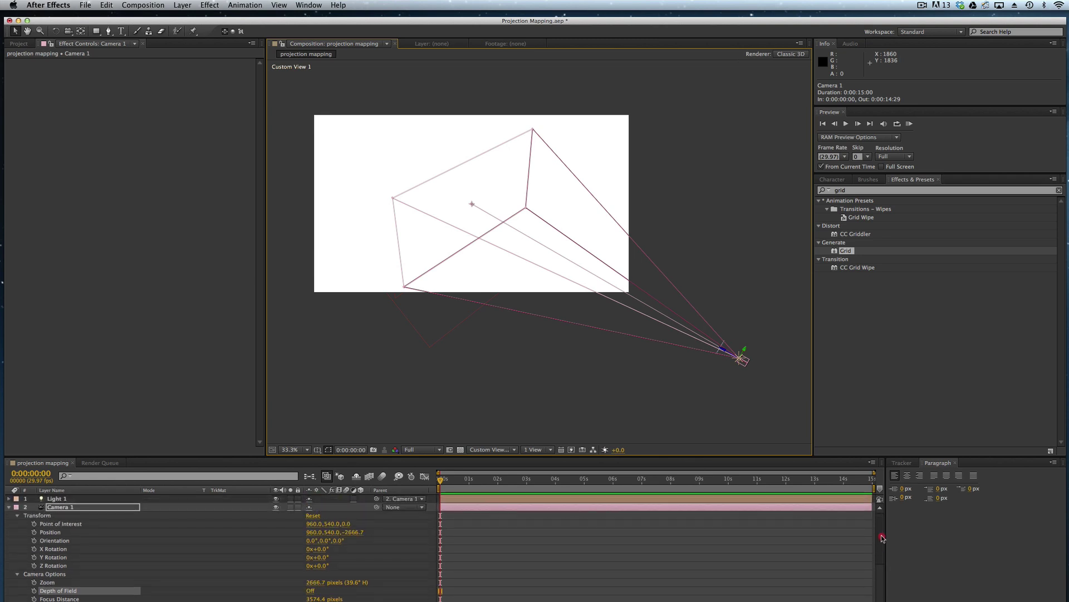
click(8, 507)
click(9, 532)
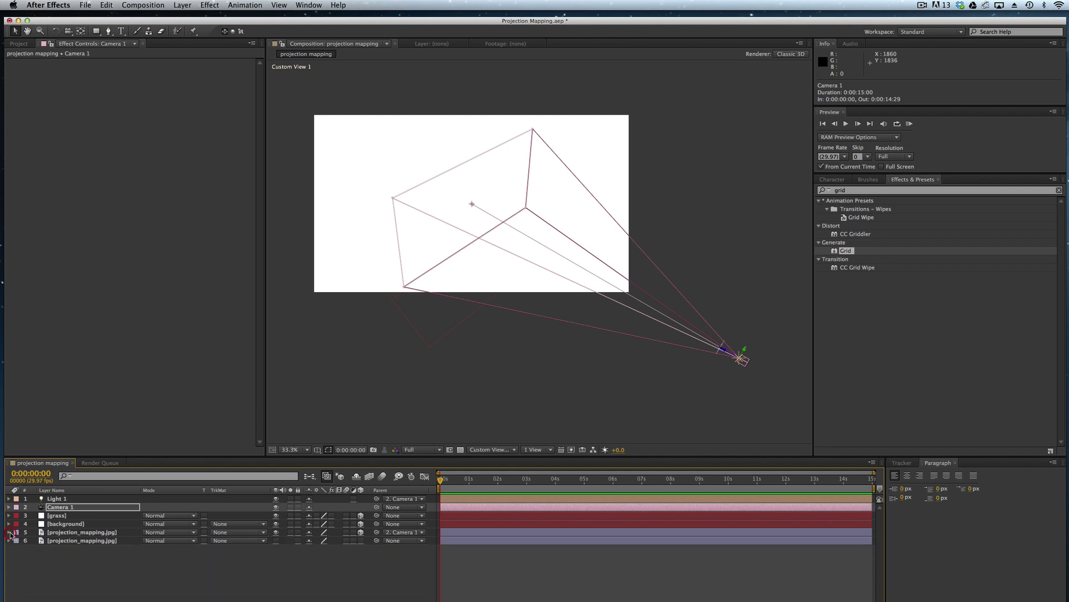
click(64, 533)
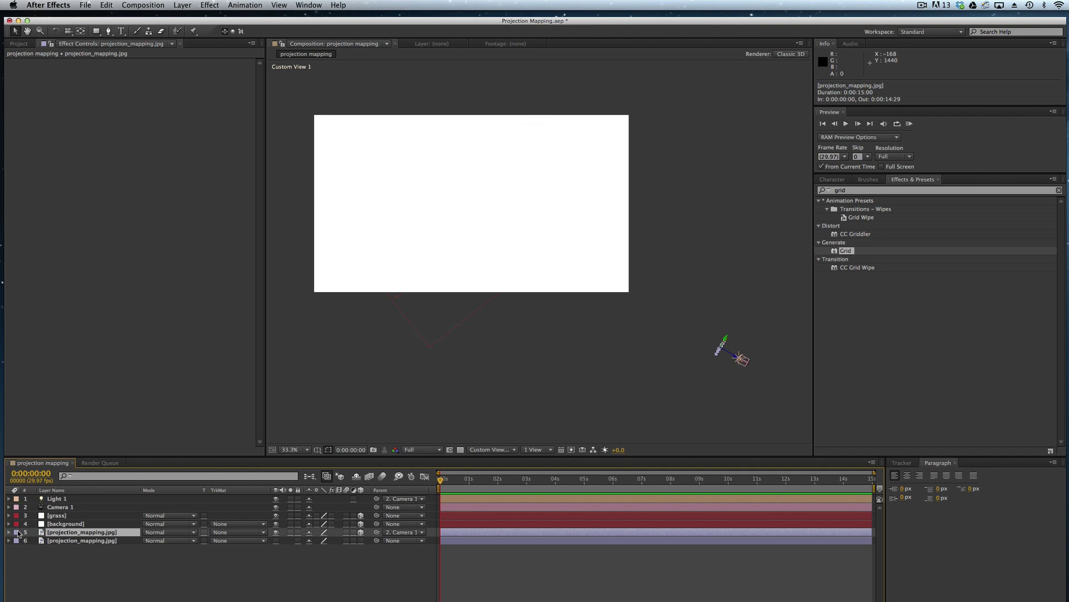
Return the viewer to Active Camera and reveal the upper photo layer's Transform and Material Options
click(506, 451)
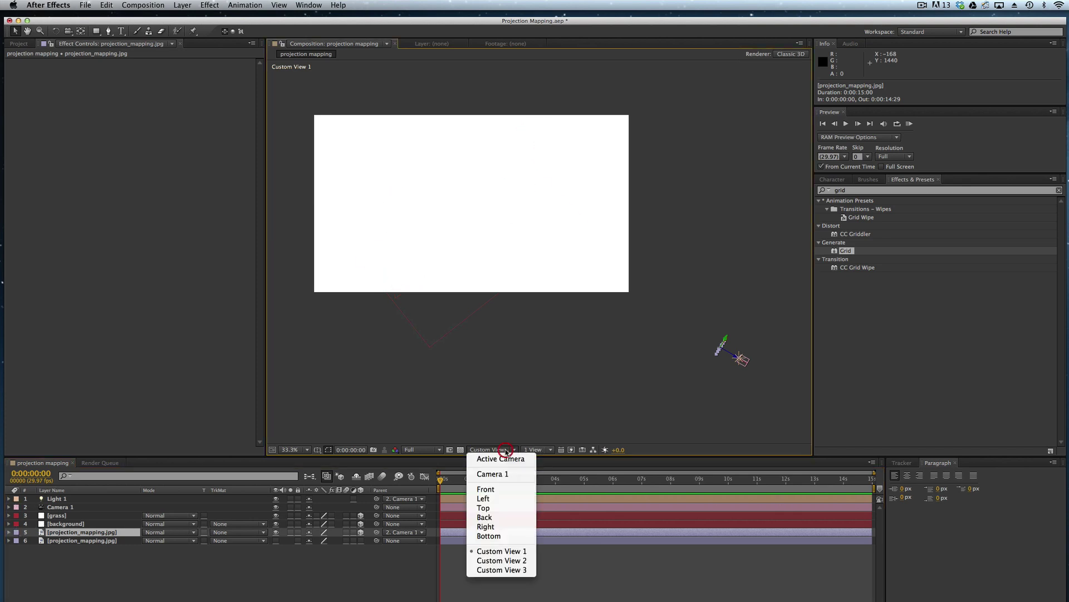
click(508, 460)
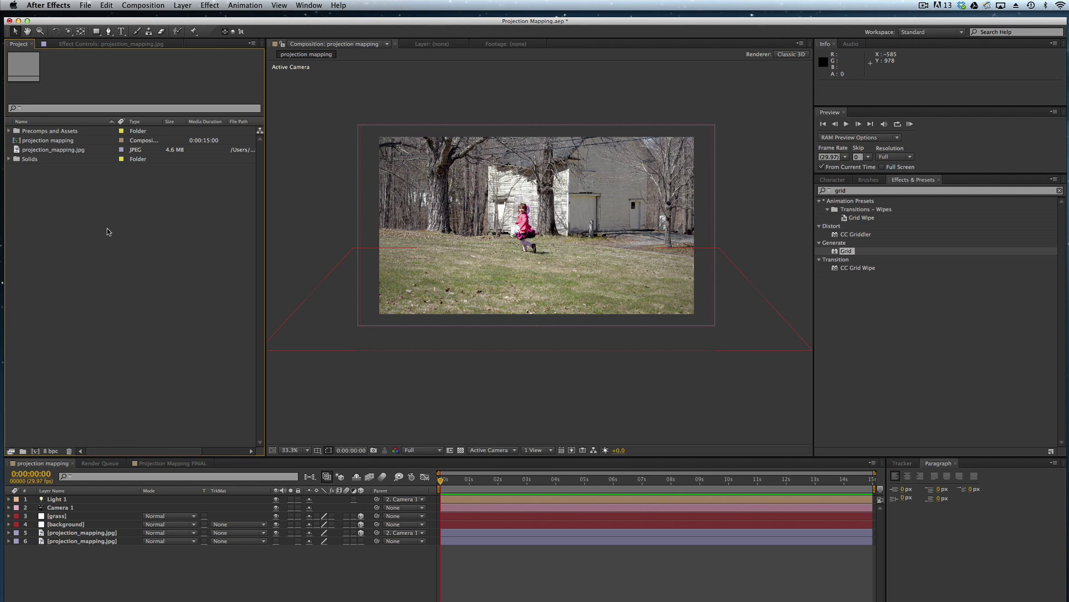
click(9, 532)
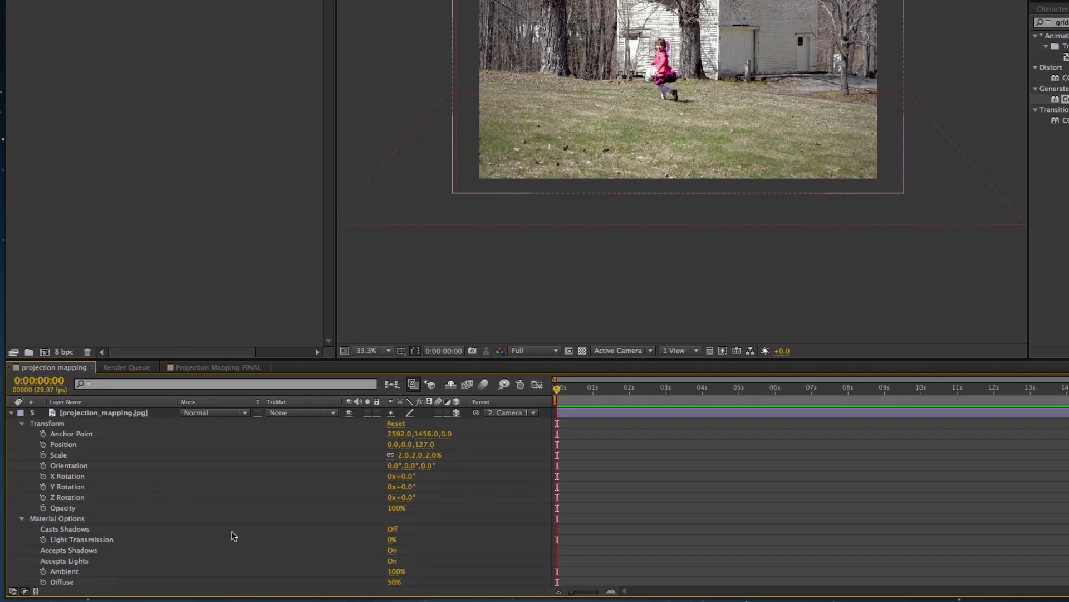
Set the photo layer's Casts Shadows to Only and its Light Transmission to 100%
click(393, 530)
click(393, 530)
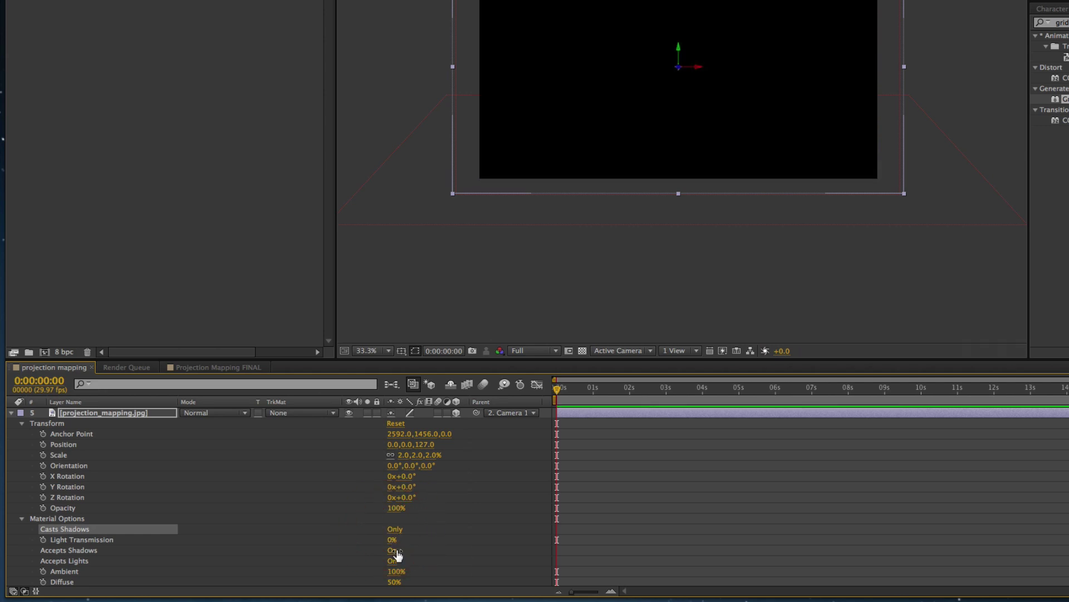
click(394, 550)
drag(392, 545, 531, 549)
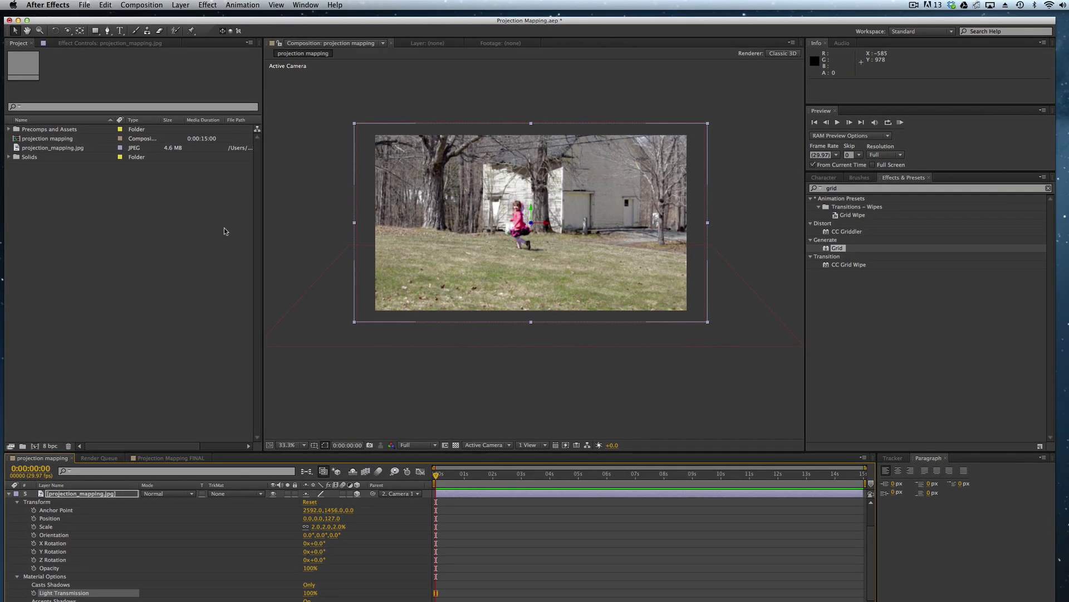
Add a Two-Node 50mm camera named Camera 2 through Layer > New > Camera
click(186, 7)
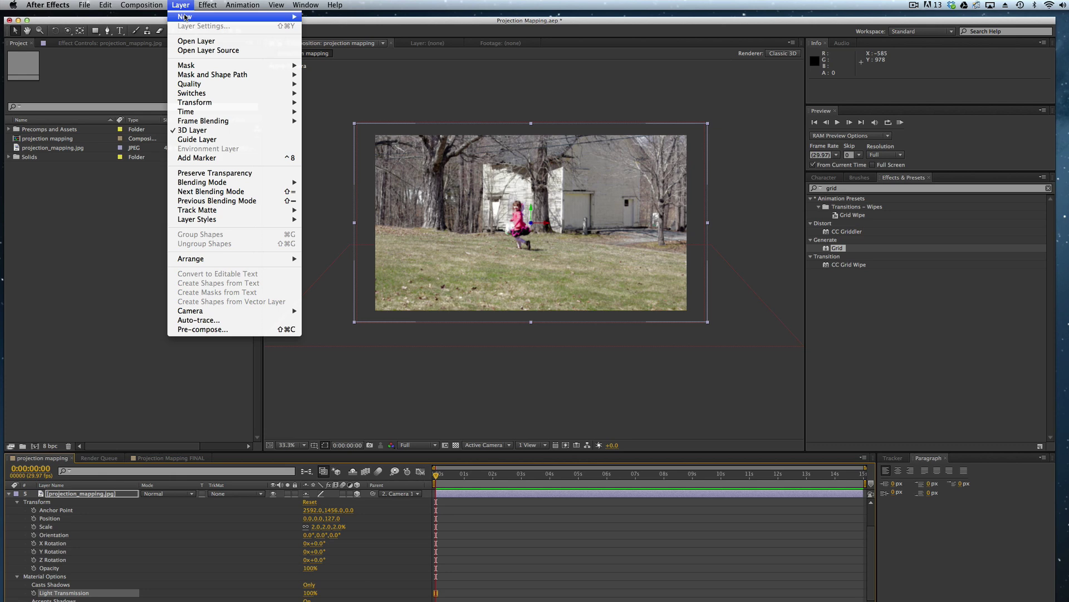
mouse_move(188, 17)
click(328, 48)
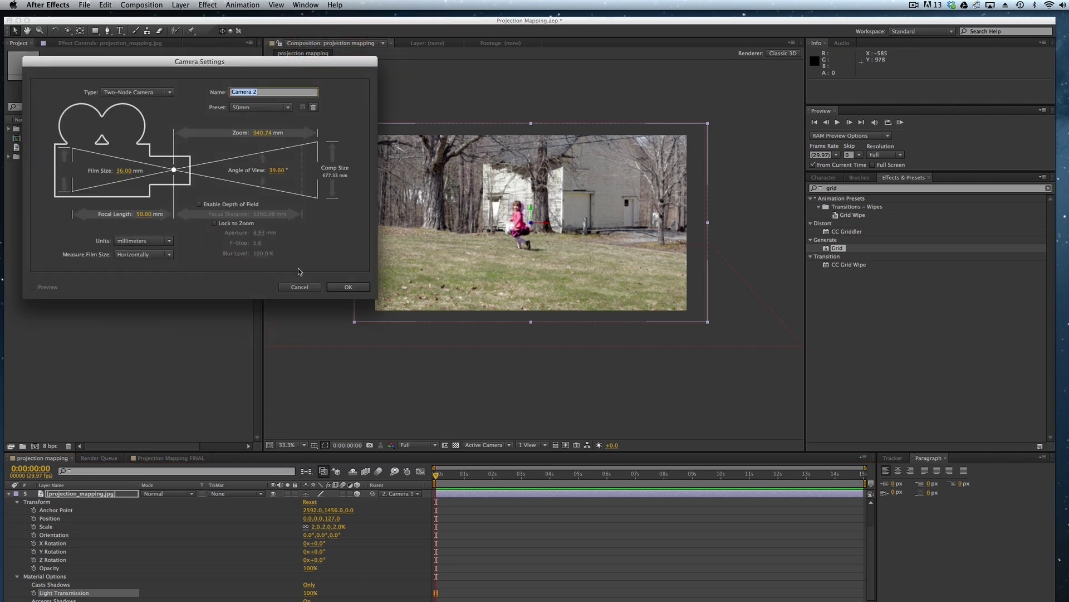
click(347, 287)
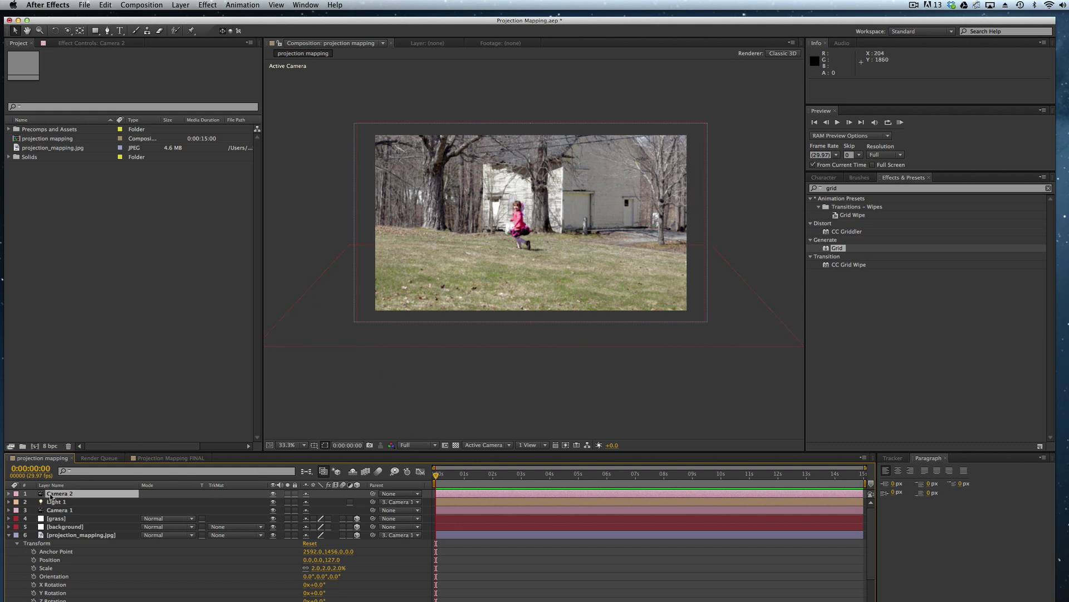
Dolly Camera 2 forward by changing its Position Z from -2666.7 to -2434.7
click(8, 535)
key(super+d)
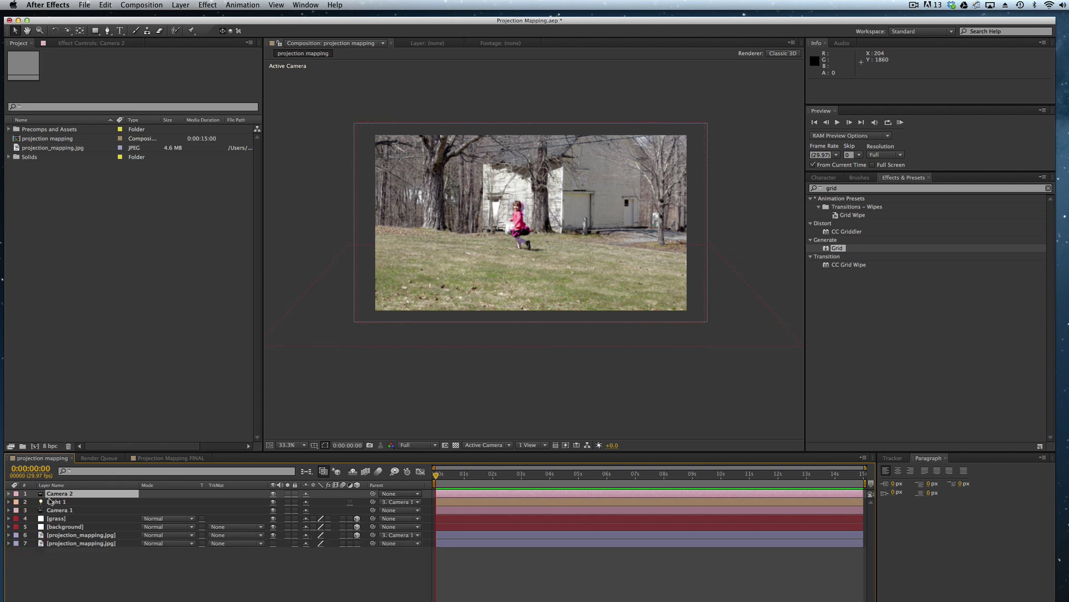
click(55, 493)
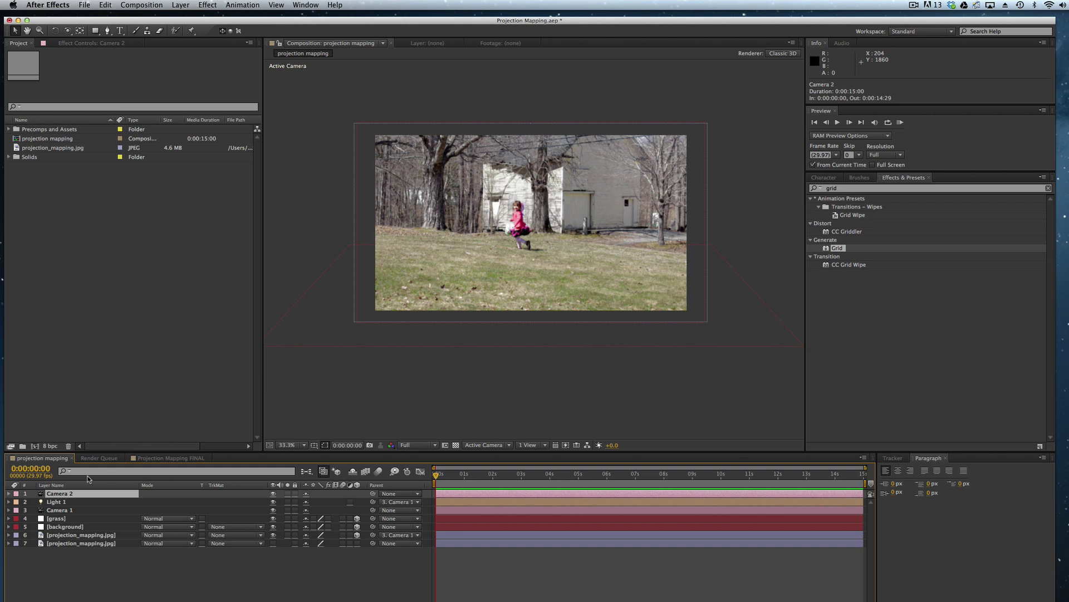
click(9, 494)
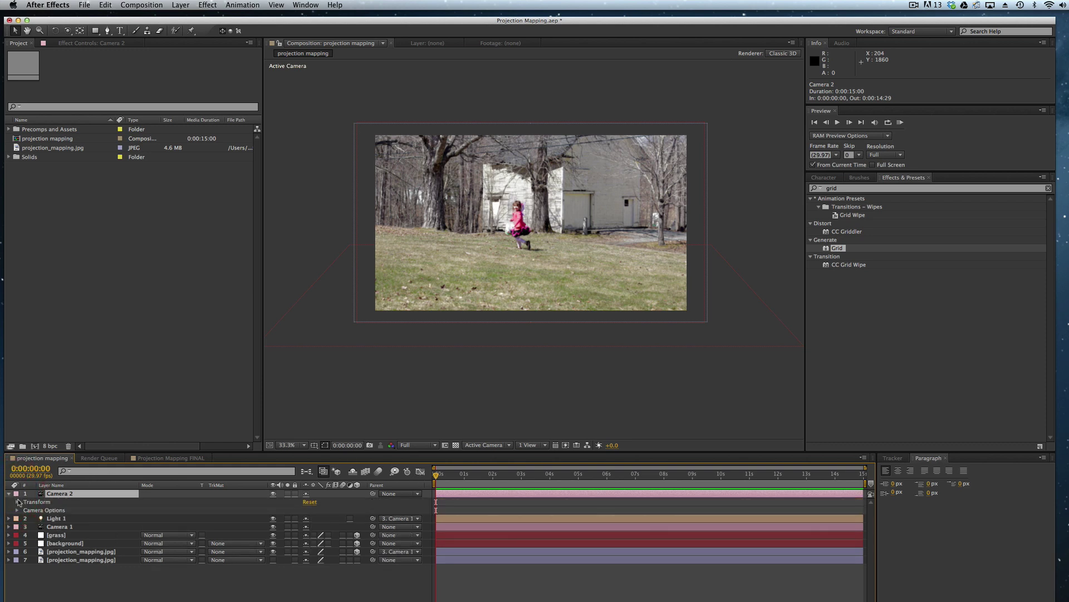
click(16, 502)
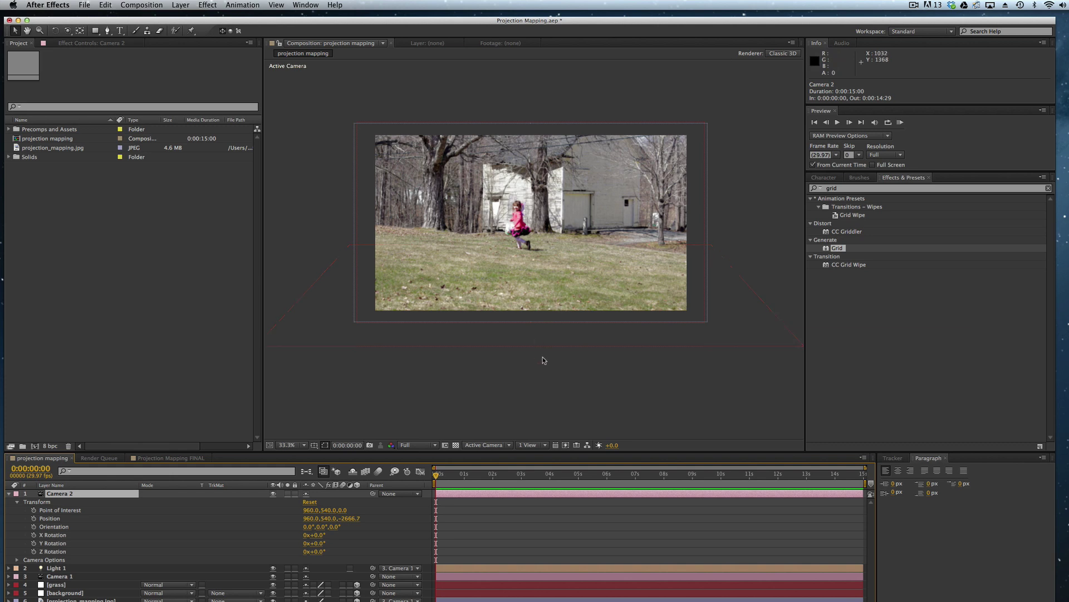
drag(390, 436, 437, 408)
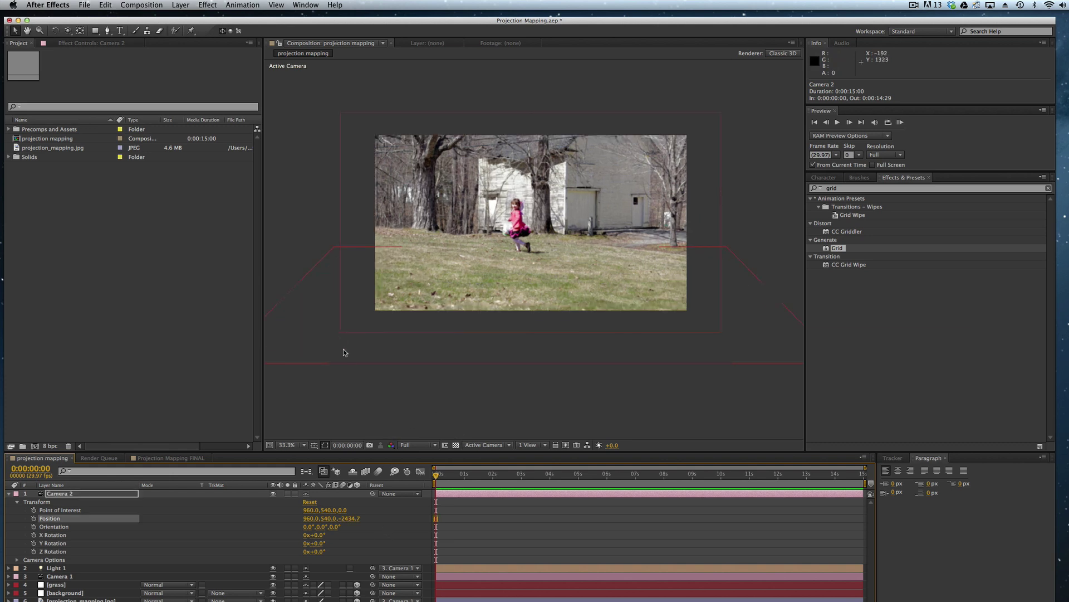
Switch the Composition viewer's 3D view to Custom View 1
click(508, 445)
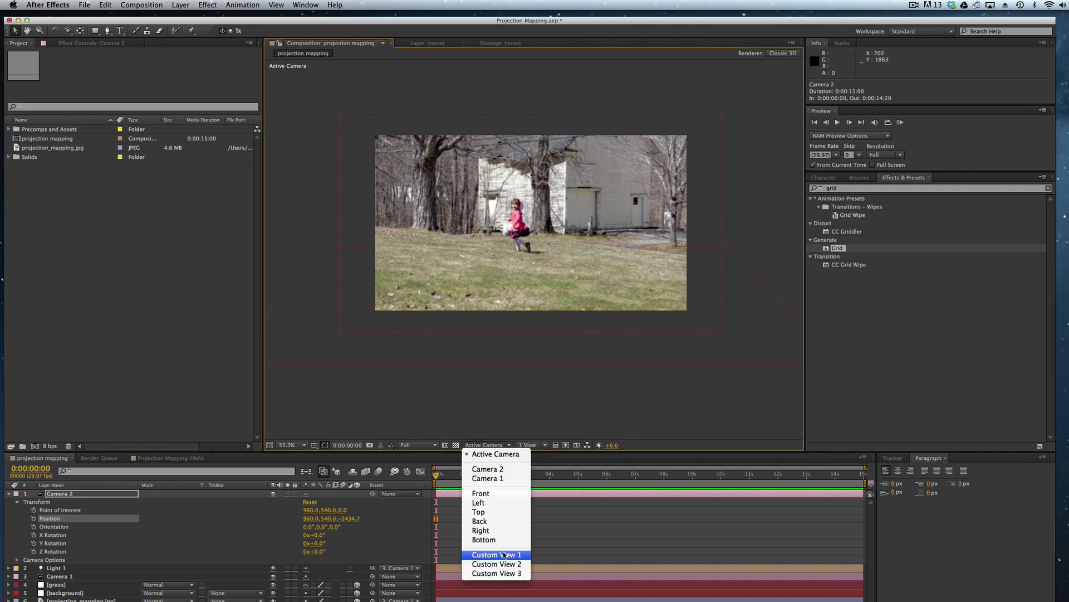
click(504, 555)
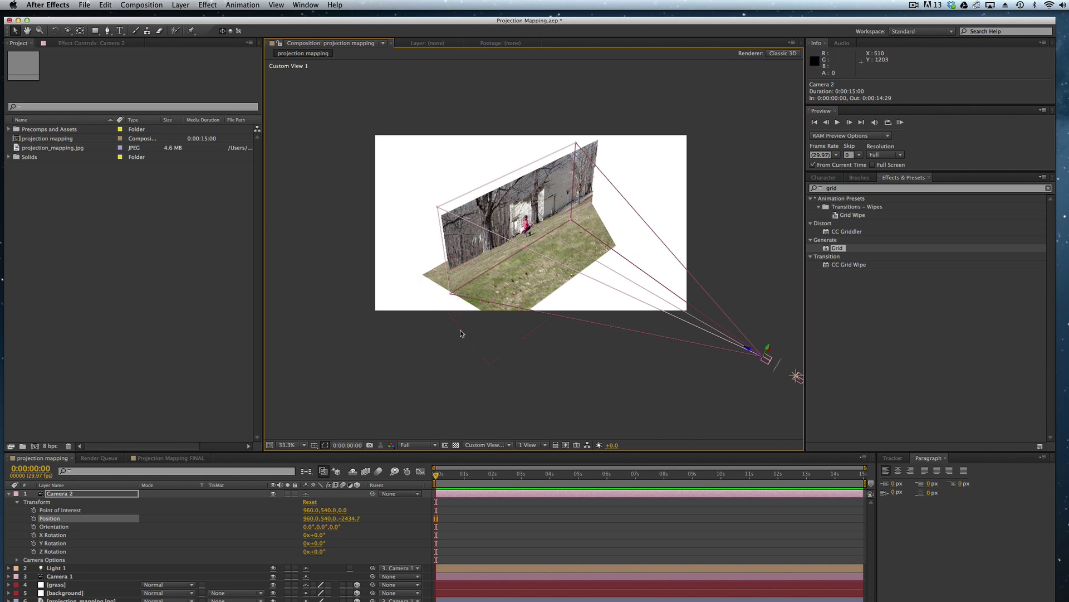
Orbit Custom View 1 to see the projected grass, background and both cameras from the left
click(67, 31)
drag(635, 359, 590, 354)
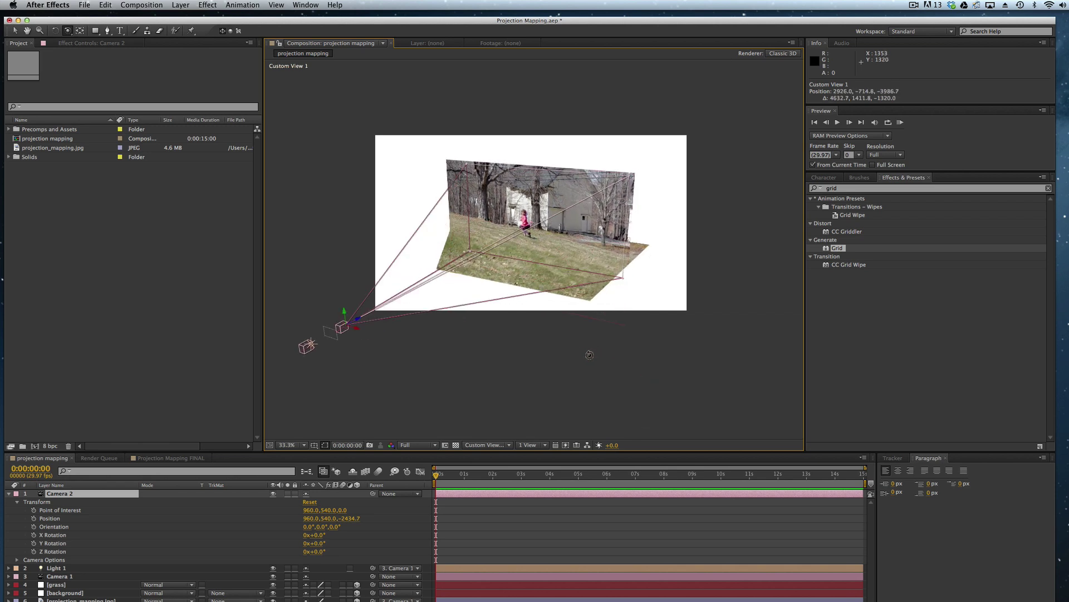